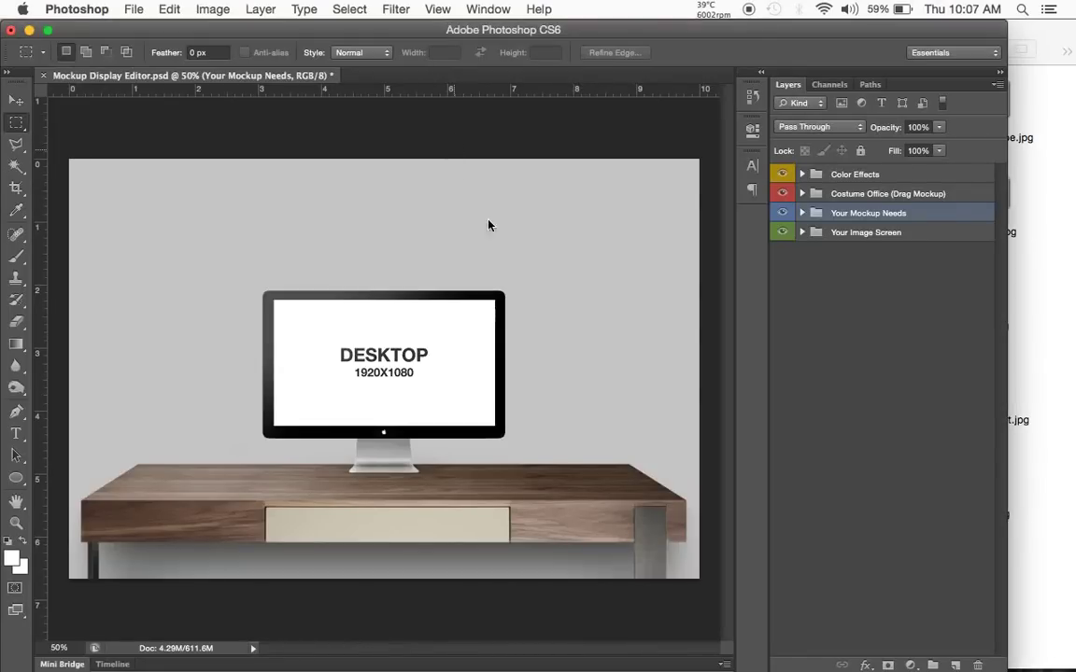
Step: Expand Your Mockup Needs and hide the Desktops group to remove the monitor
left_click(830, 233)
left_click(803, 214)
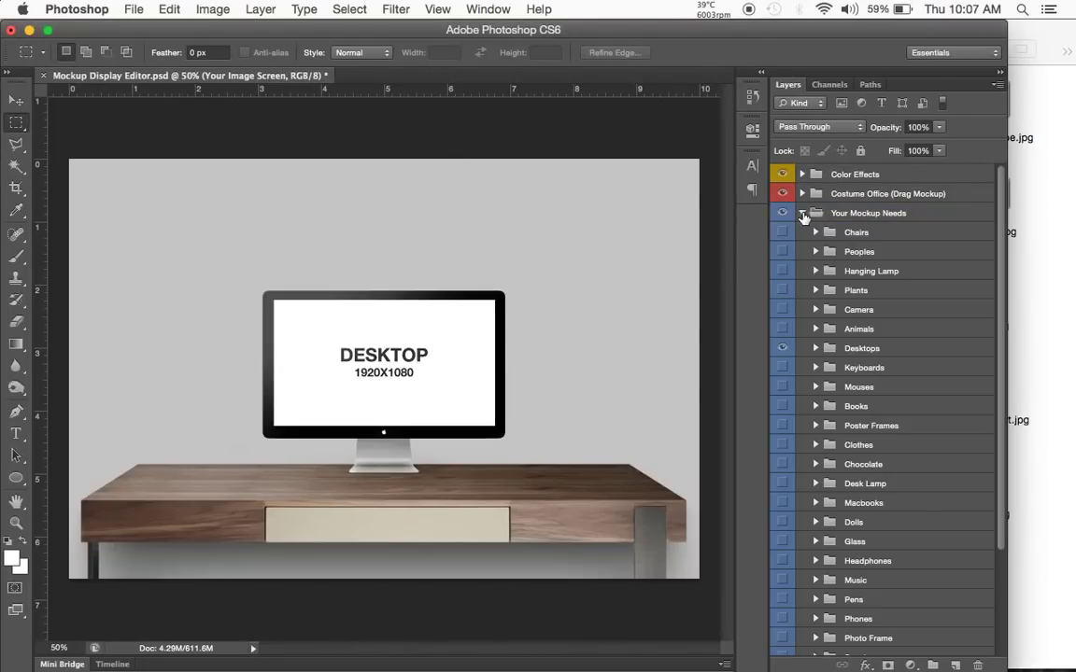
scroll(817, 290, "down", 5)
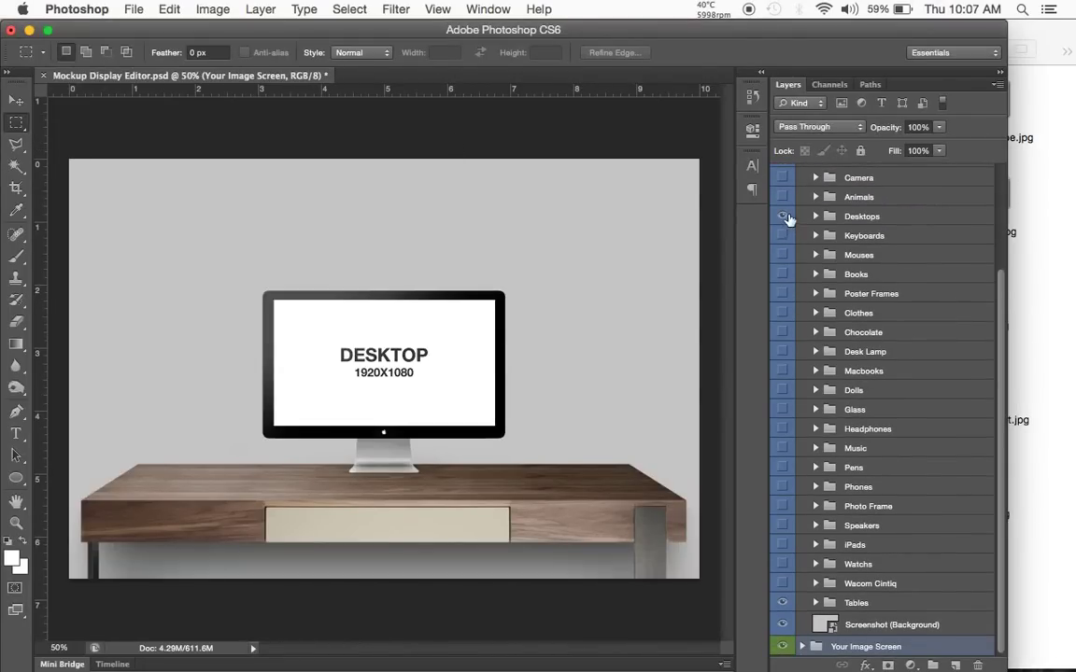
left_click(784, 217)
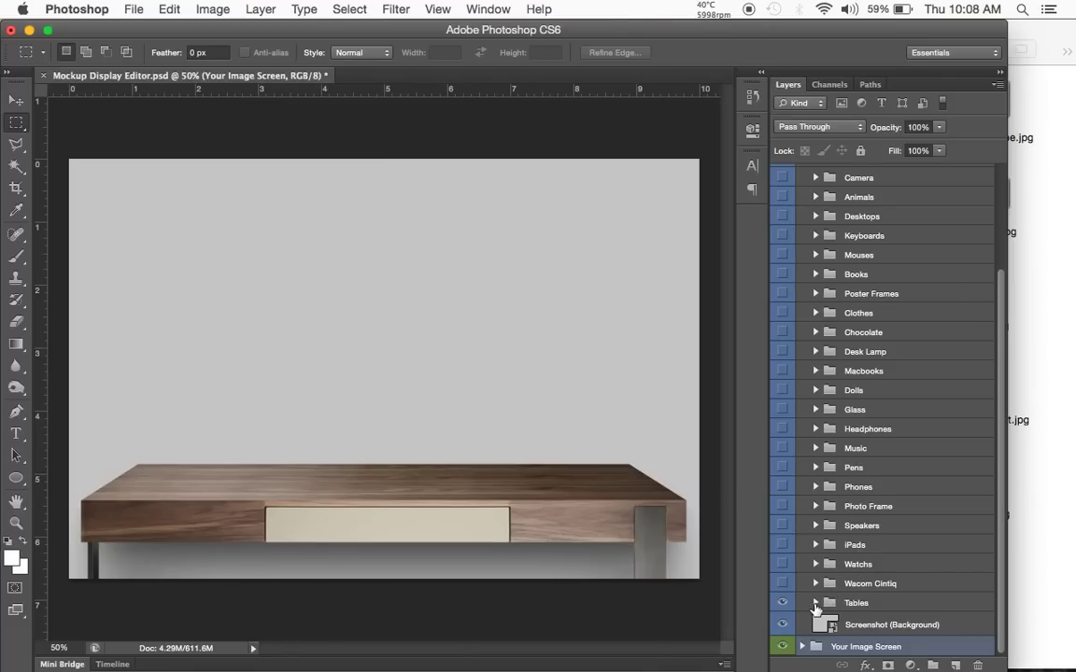
Step: In the Tables group, hide the dark walnut desk and leave only Table Wood visible
left_click(815, 603)
scroll(808, 523, "down", 7)
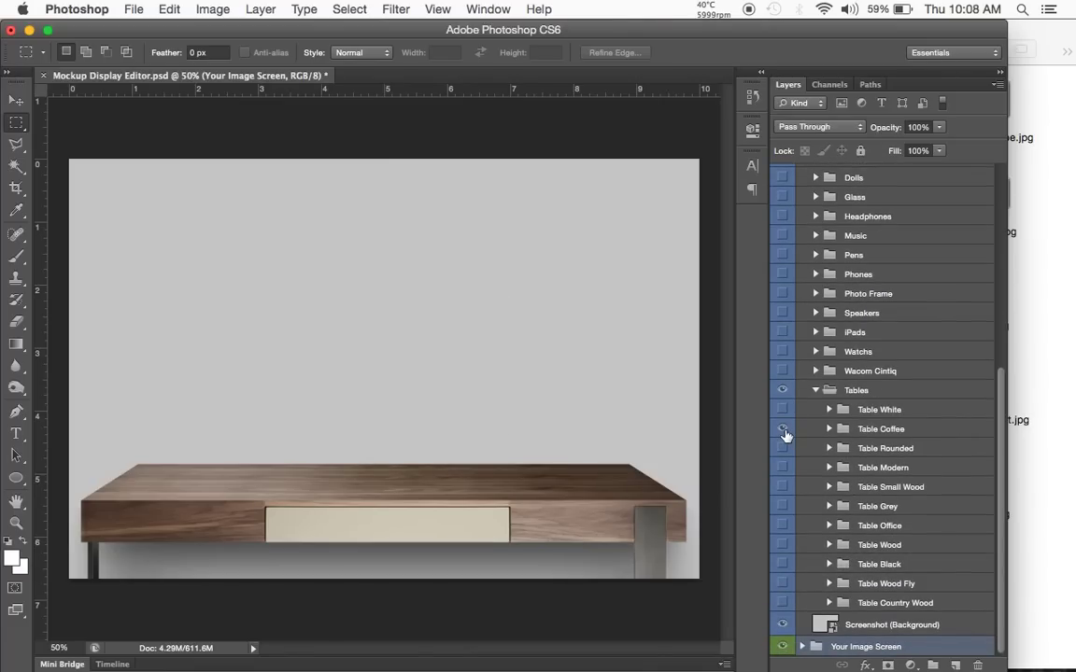
left_click(782, 428)
left_click(782, 467)
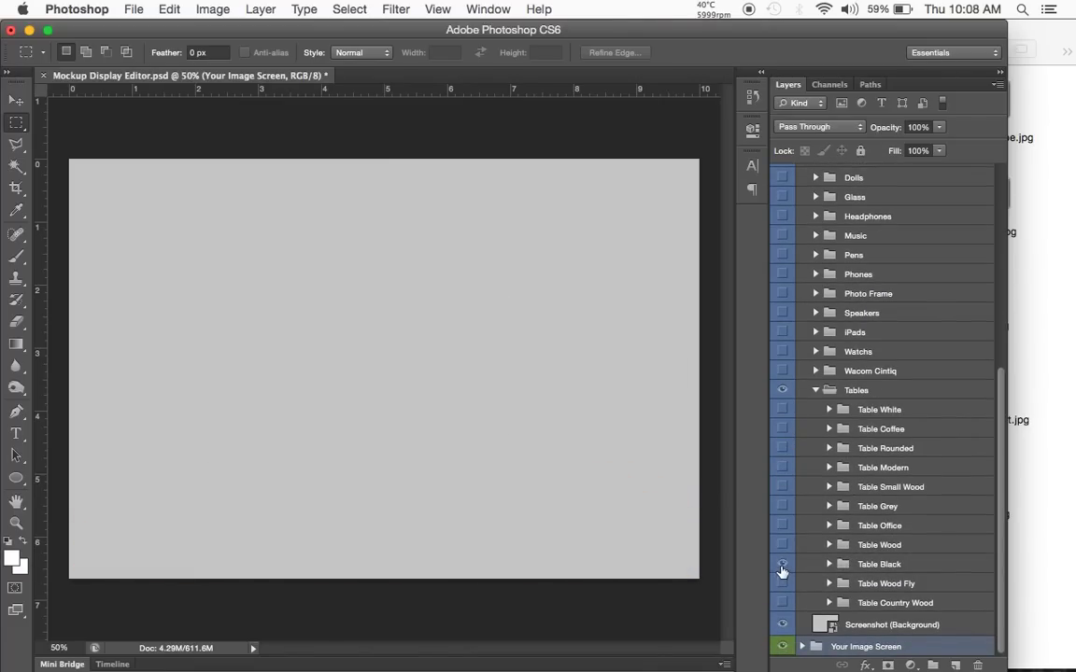
left_click(783, 564)
left_click(782, 544)
scroll(822, 392, "up", 1)
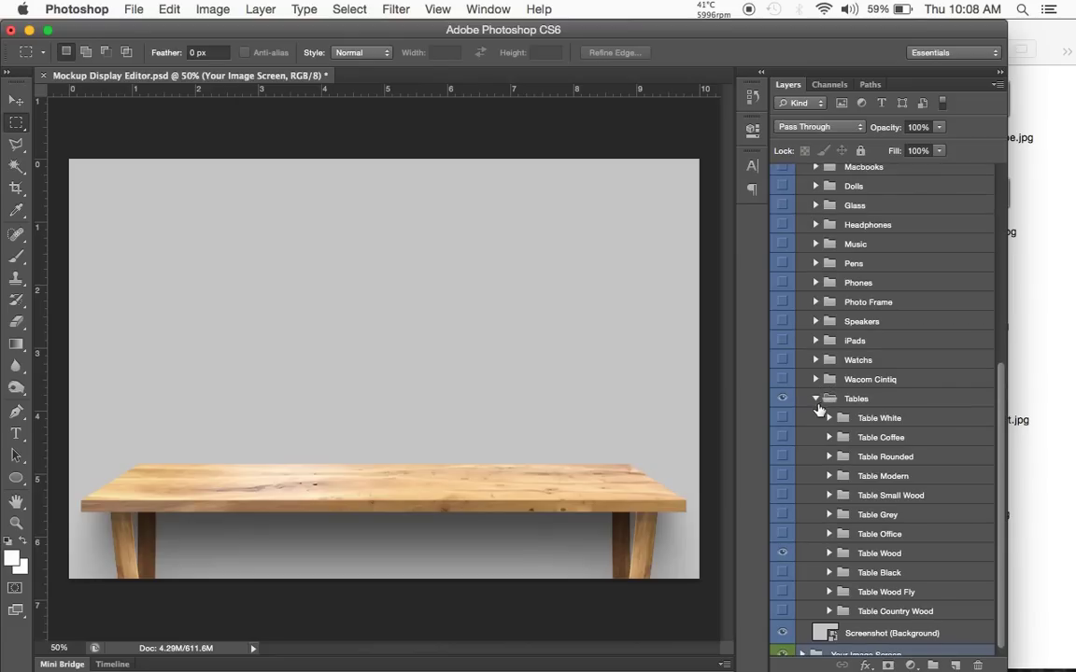
left_click(815, 399)
scroll(819, 373, "up", 5)
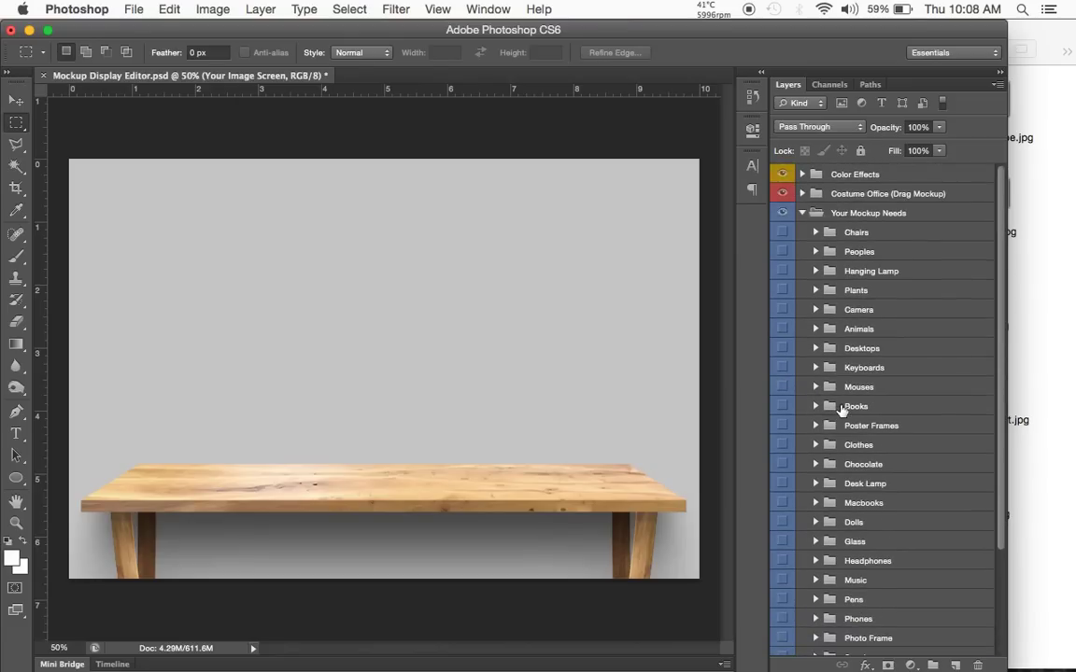
Step: Show the Desktops group with Desktop iMac G5 instead of Desktop iMac Black
left_click(816, 349)
scroll(845, 383, "down", 2)
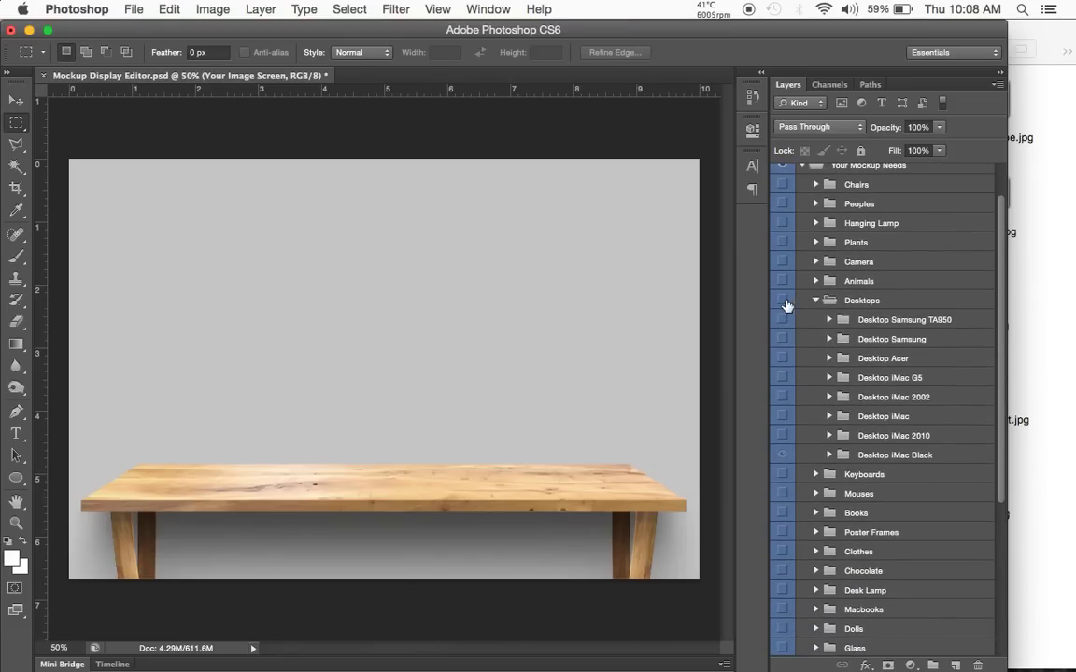
left_click(782, 300)
left_click(782, 455)
left_click(782, 377)
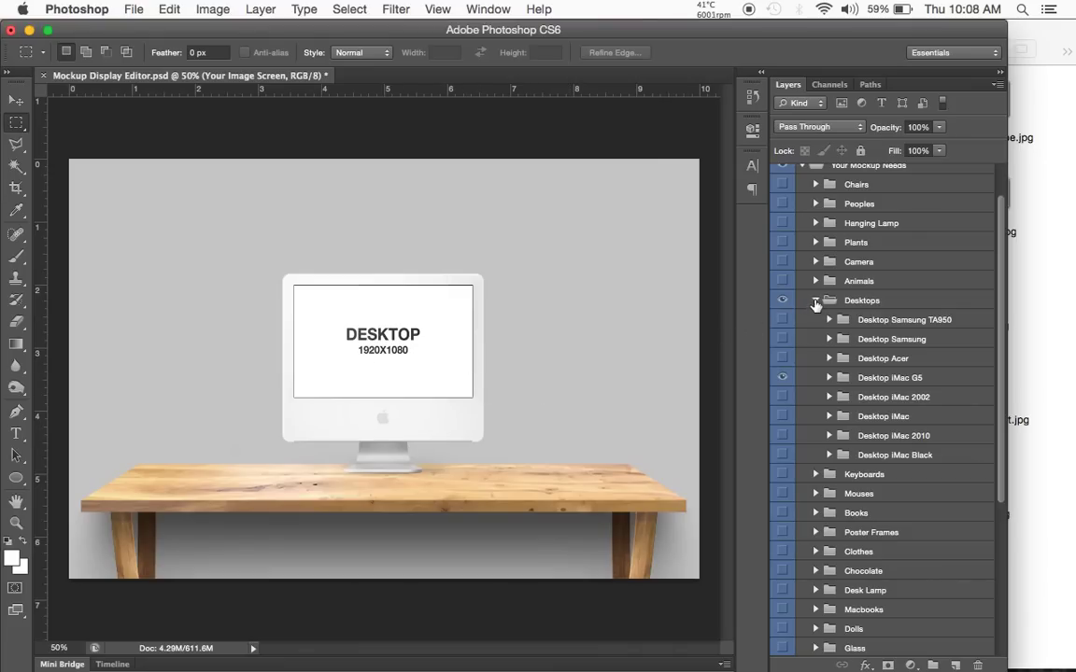
left_click(816, 302)
scroll(818, 313, "up", 1)
Step: Turn on the Animals group to show the cat and iguana
left_click(816, 309)
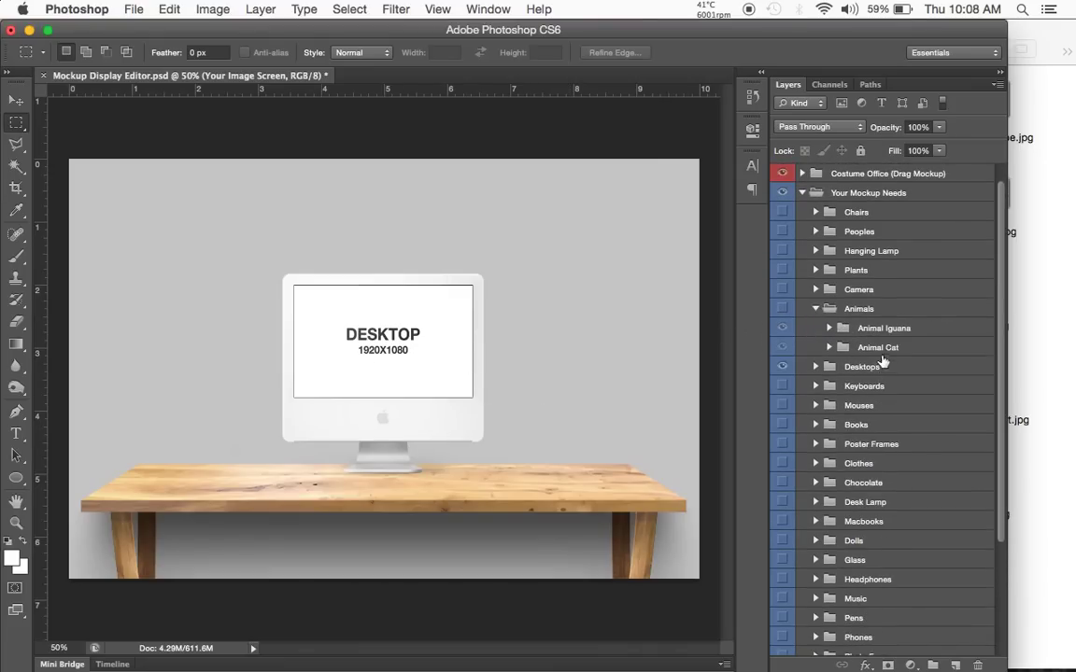
left_click(782, 309)
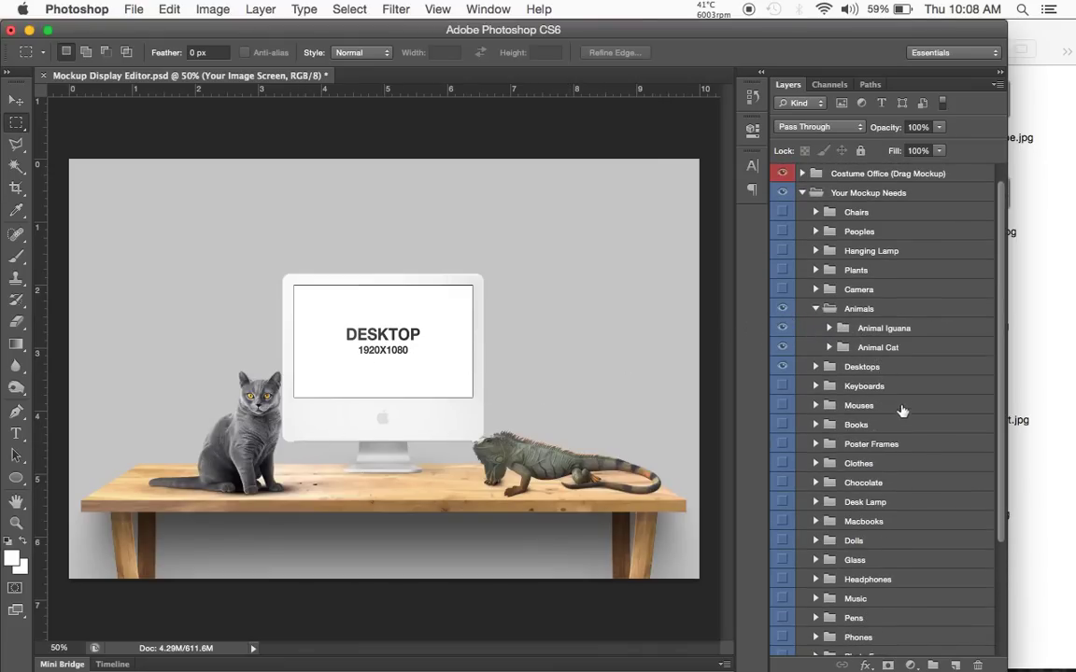
left_click(816, 309)
scroll(814, 317, "up", 1)
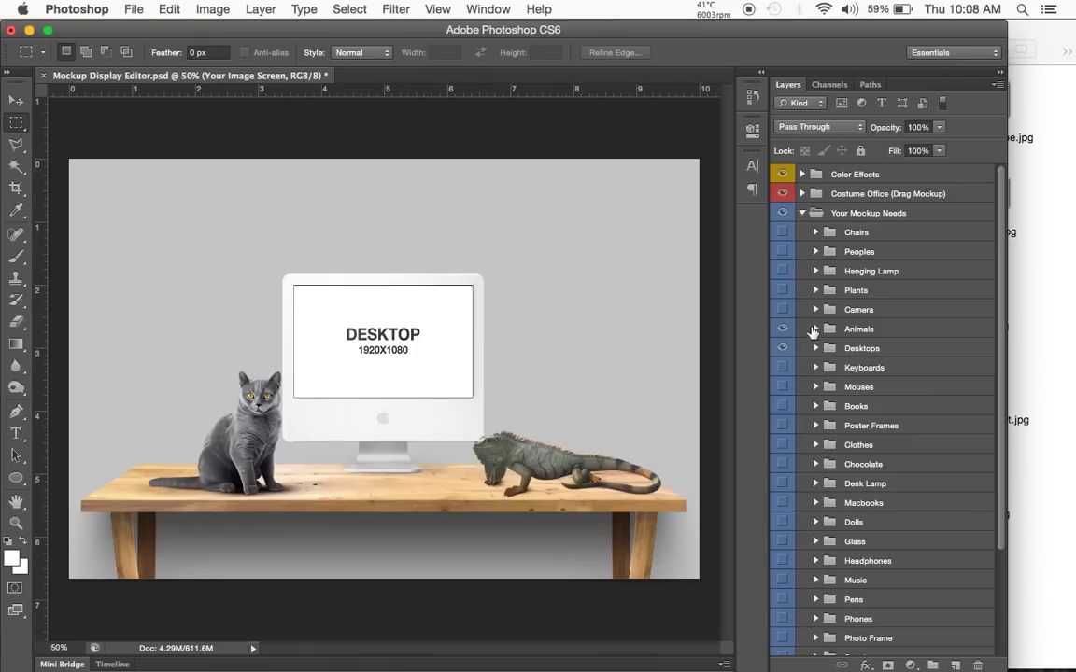
Step: Show the Camera group with only Camera Canon EF 1200mm visible, after previewing the Sony stand camera
left_click(782, 309)
left_click(815, 309)
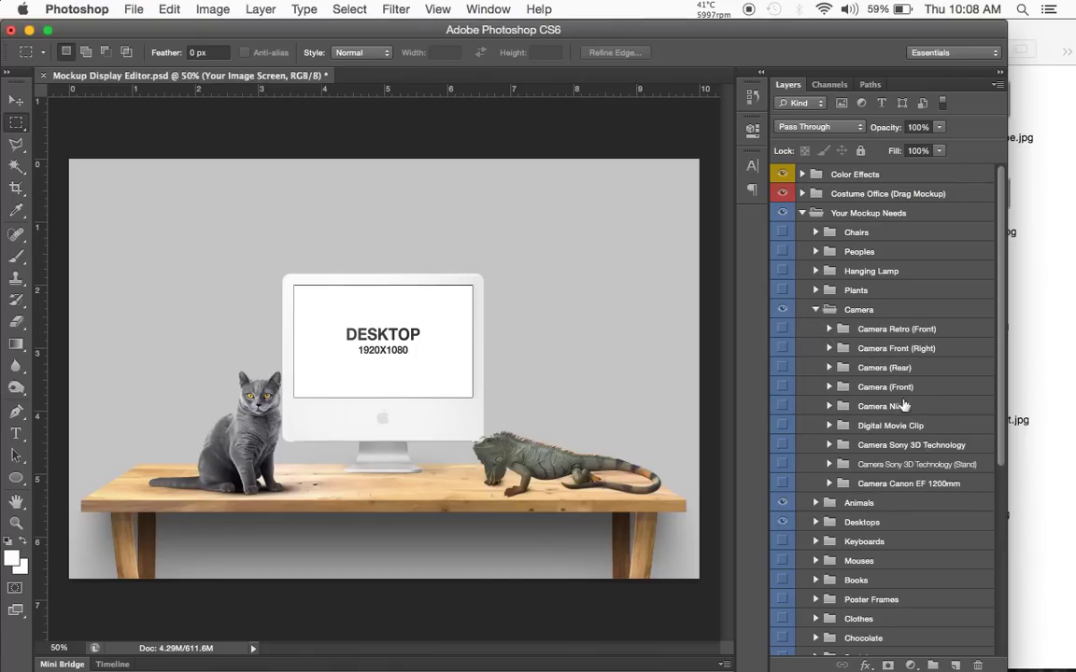
left_click(783, 484)
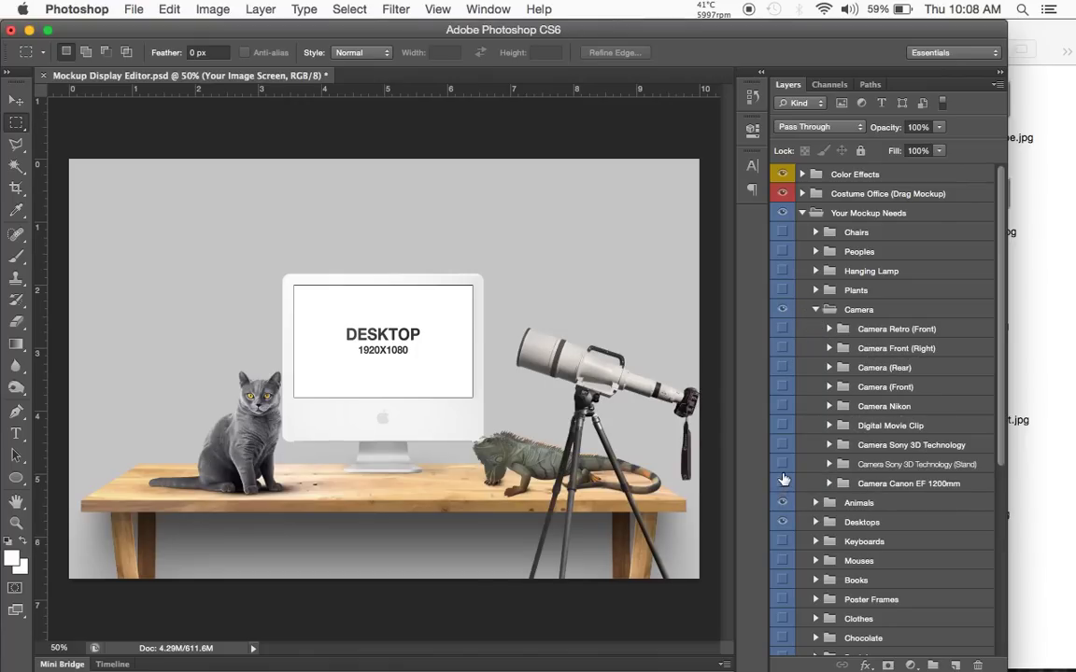
left_click(782, 483)
left_click(783, 464)
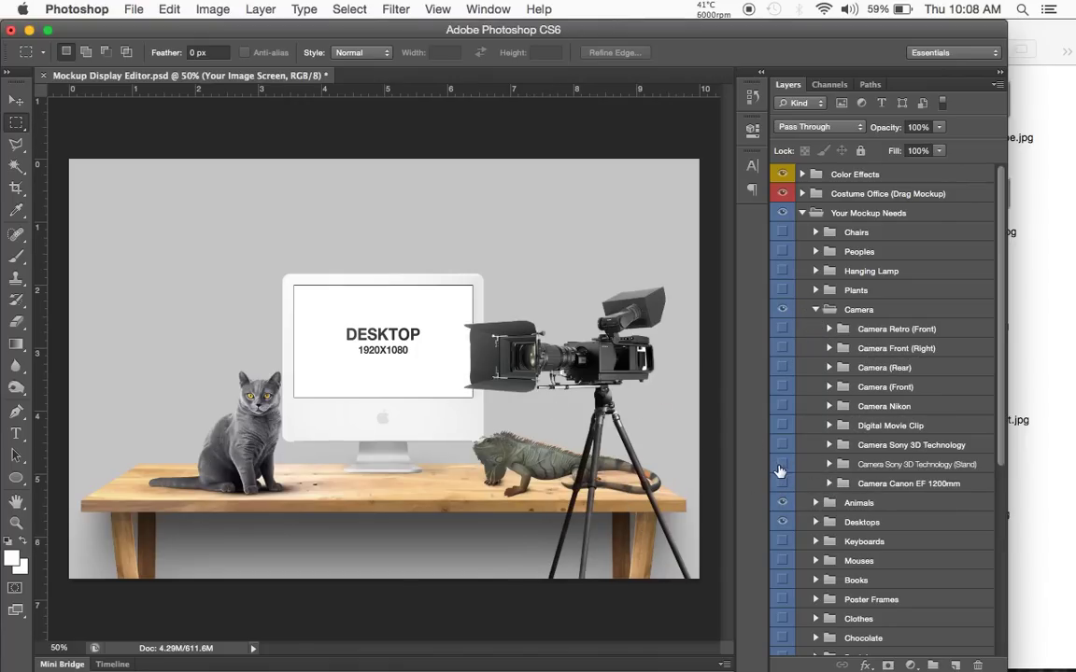
left_click(783, 464)
left_click(783, 484)
left_click(815, 309)
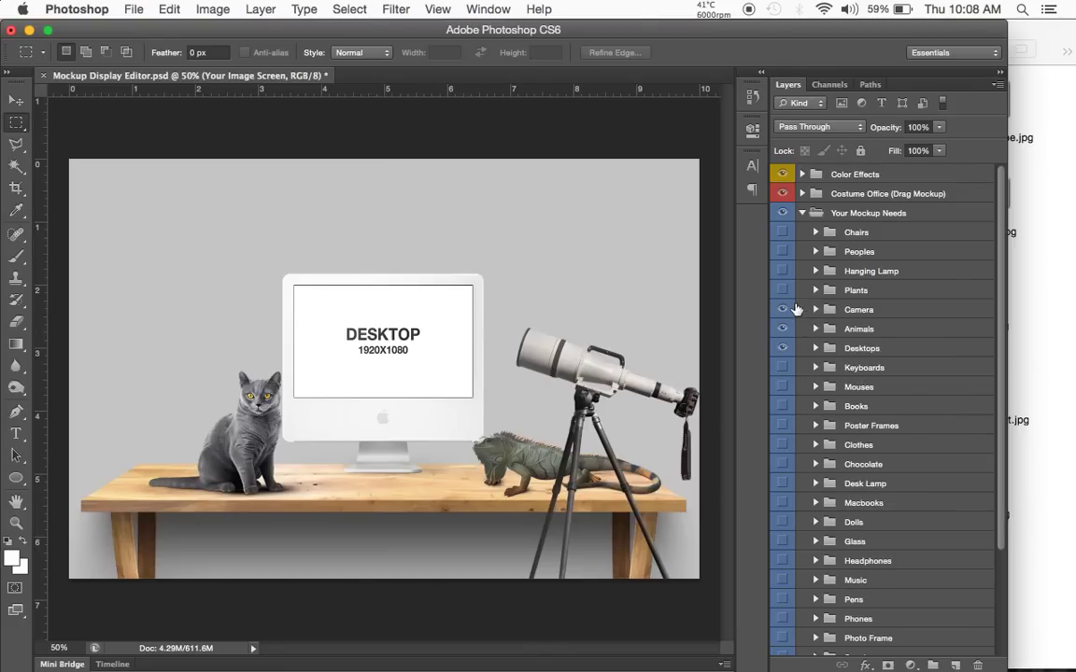
Step: Show the Plants group with only the Plant Big Blurry (Left) plant visible
left_click(815, 291)
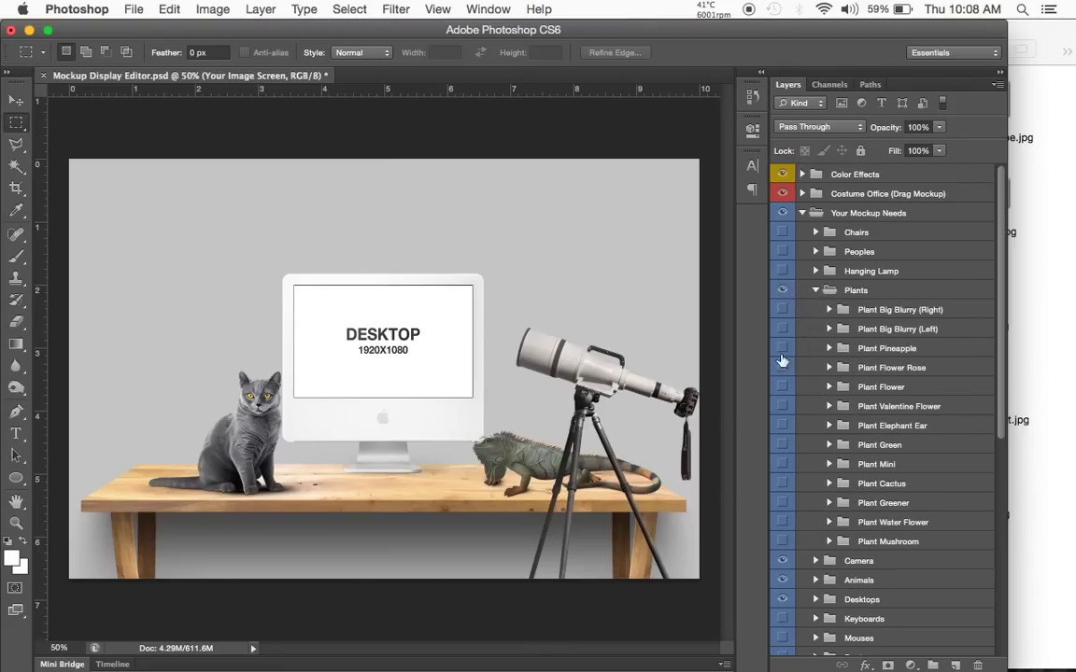
left_click(783, 290)
left_click(783, 310)
left_click(783, 329)
left_click(783, 328)
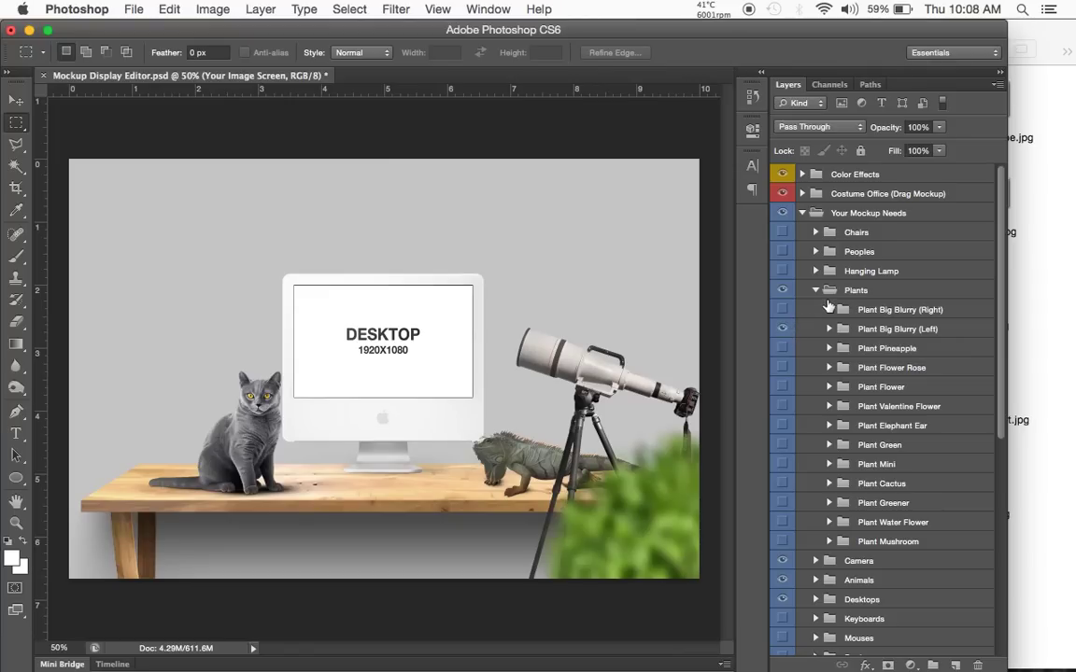
left_click(815, 290)
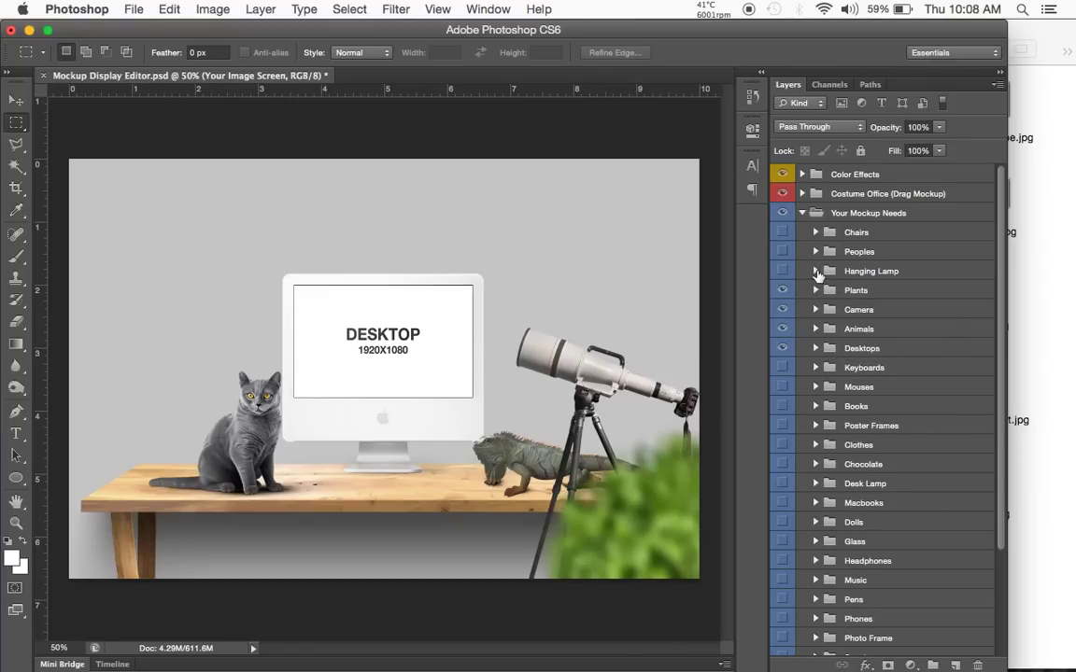
Step: Show the yellow hanging lamp and nudge it slightly down and right
left_click(815, 271)
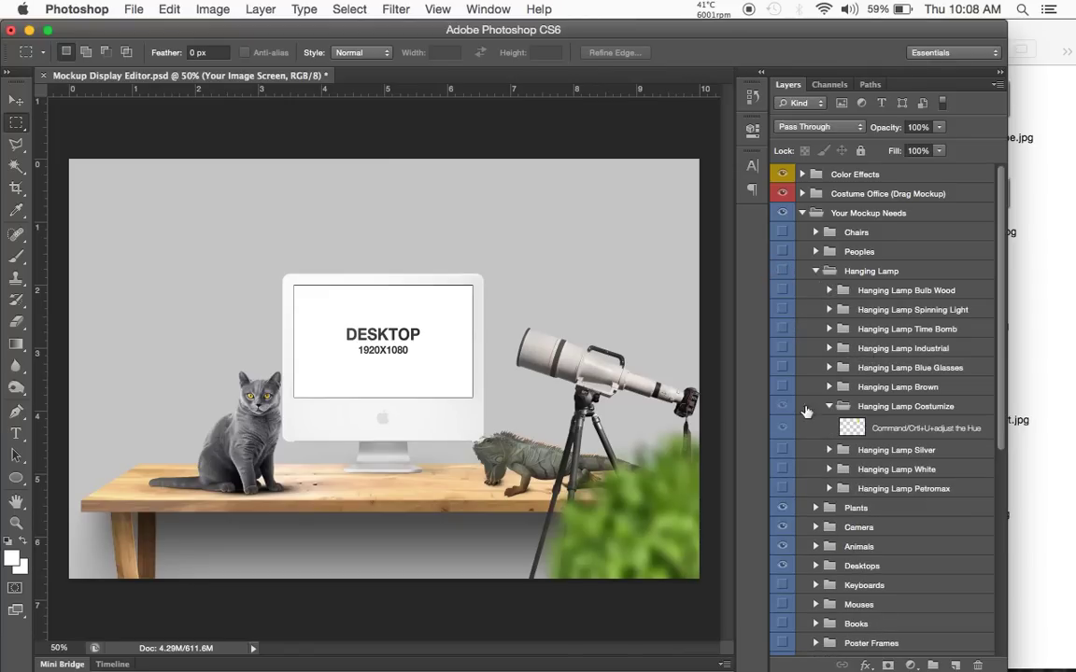
left_click(783, 271)
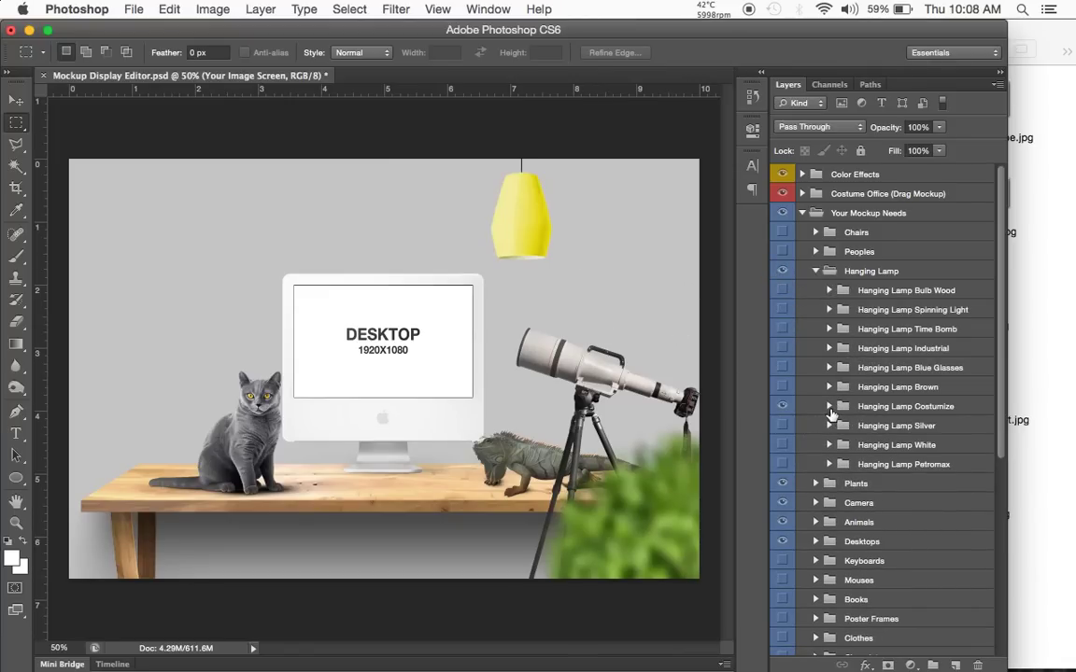
left_click(16, 100)
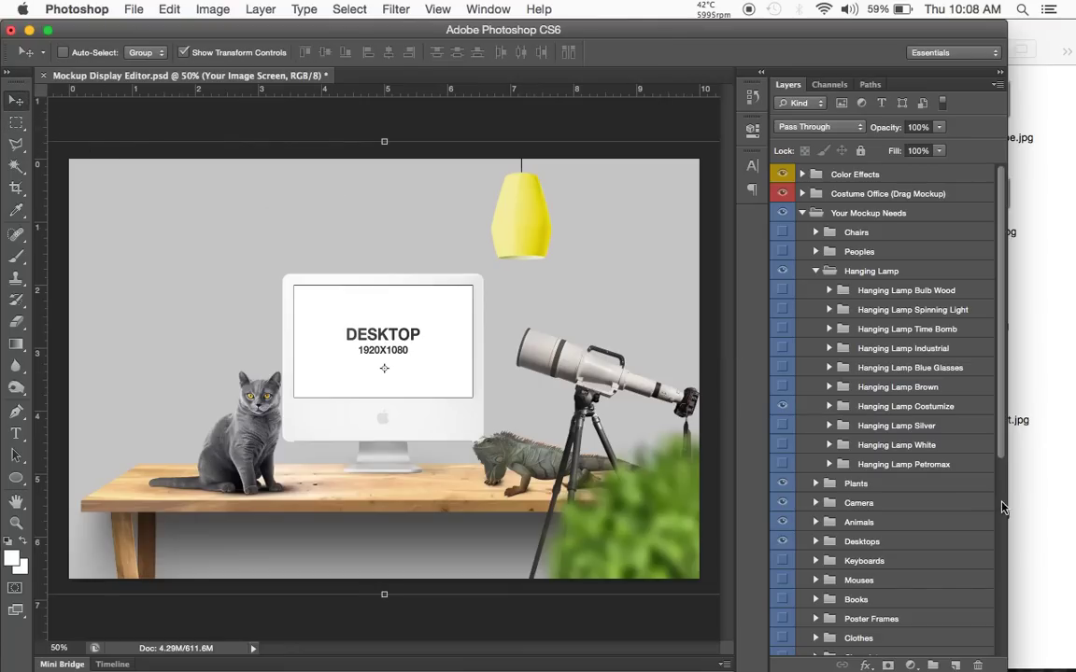
left_click(853, 408)
left_click_drag(534, 241, 546, 253)
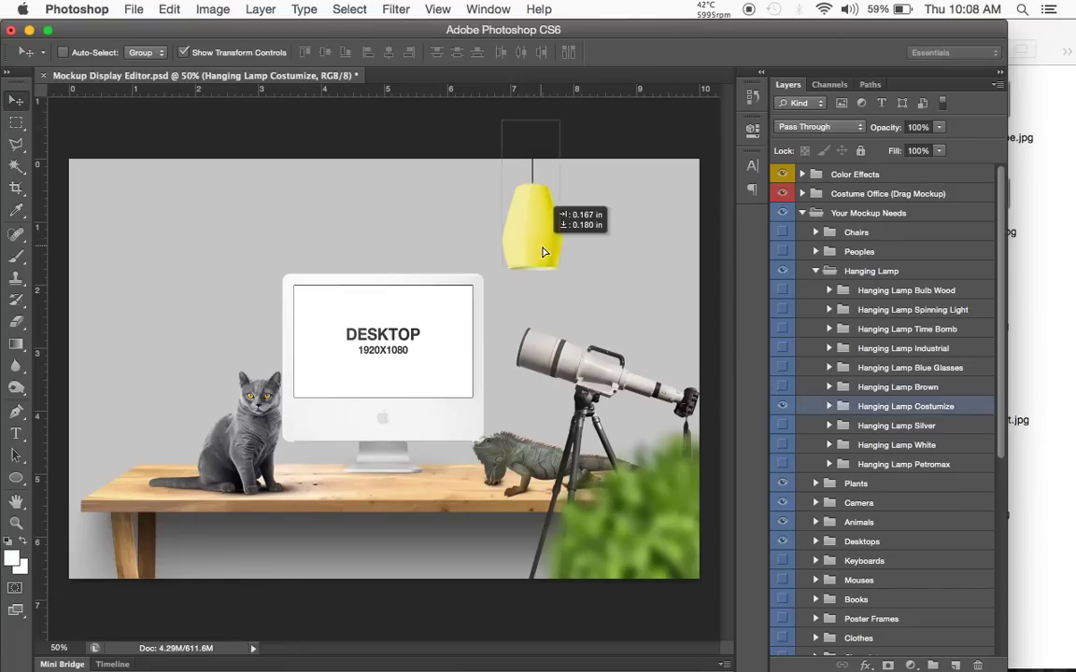
left_click(815, 271)
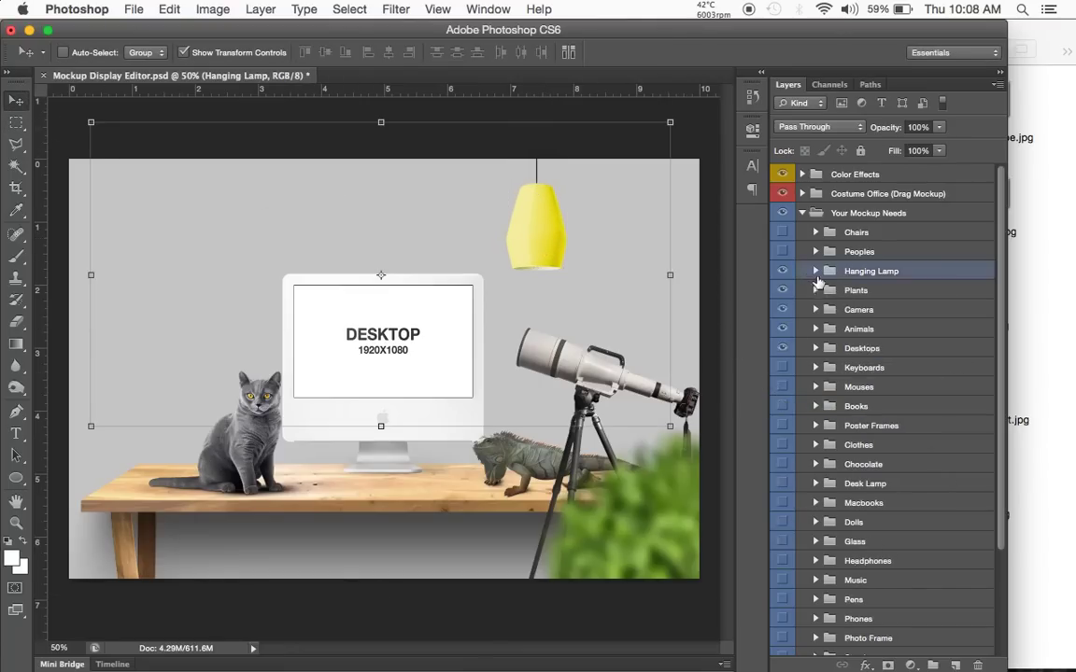
Step: Turn on the Keyboards and Mouses groups to add a white keyboard and mouse
left_click(822, 251)
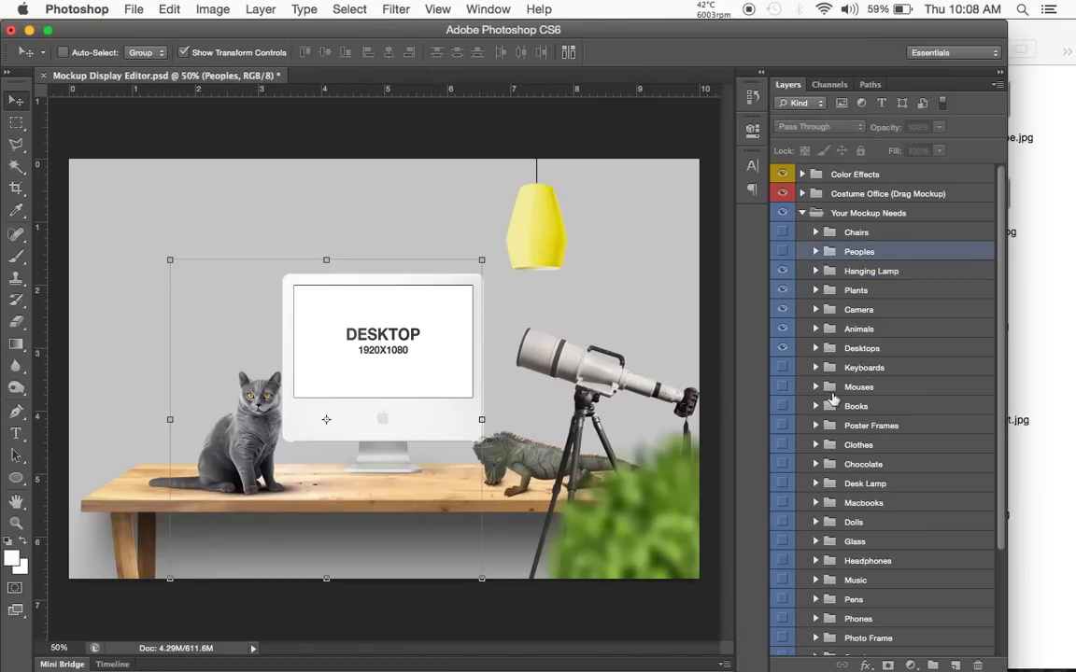
left_click(816, 367)
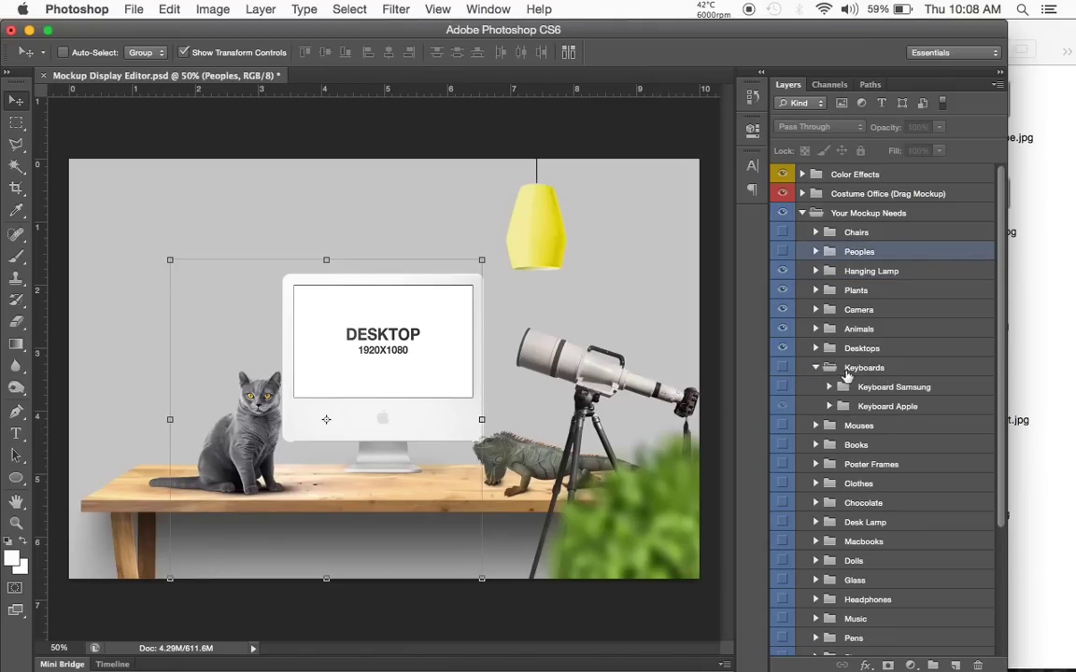
left_click(783, 367)
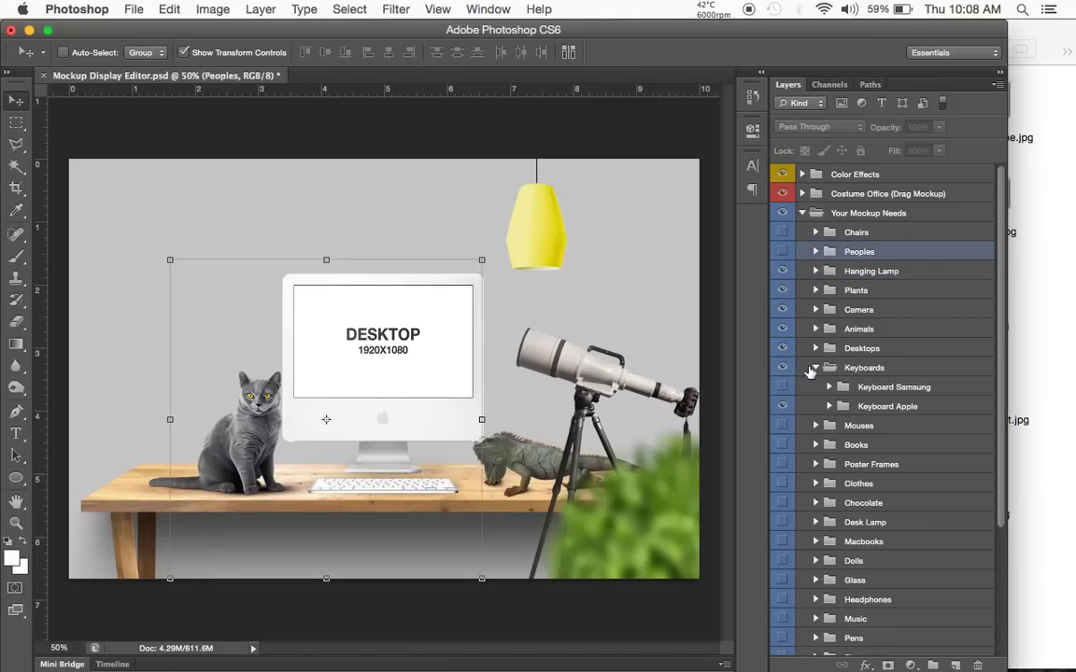
left_click(816, 367)
left_click(783, 386)
left_click(816, 386)
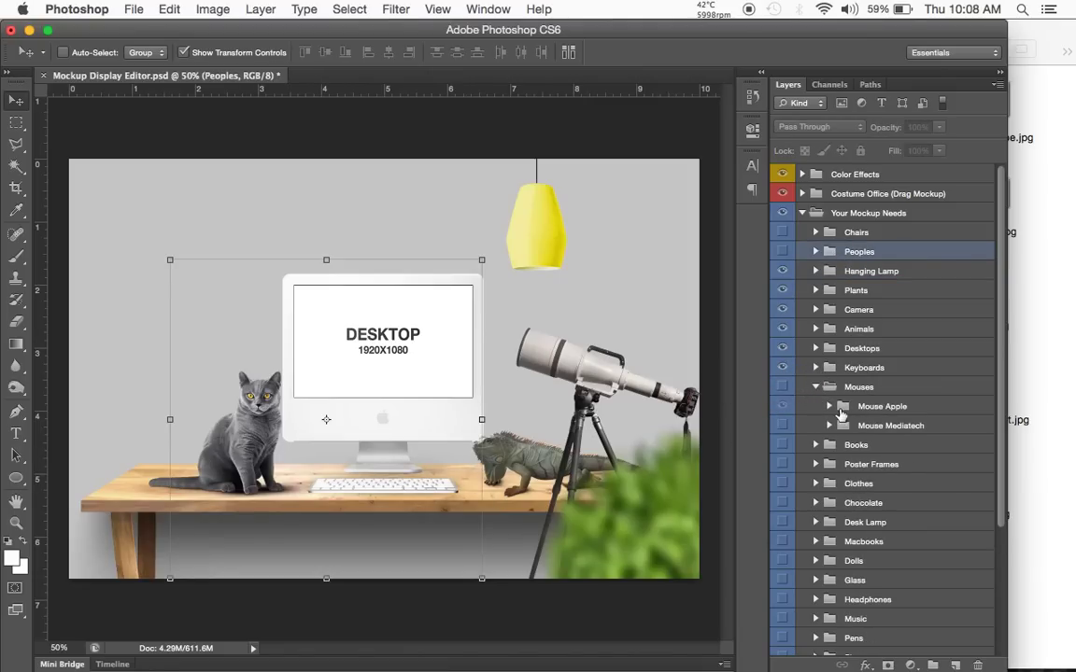
left_click(816, 387)
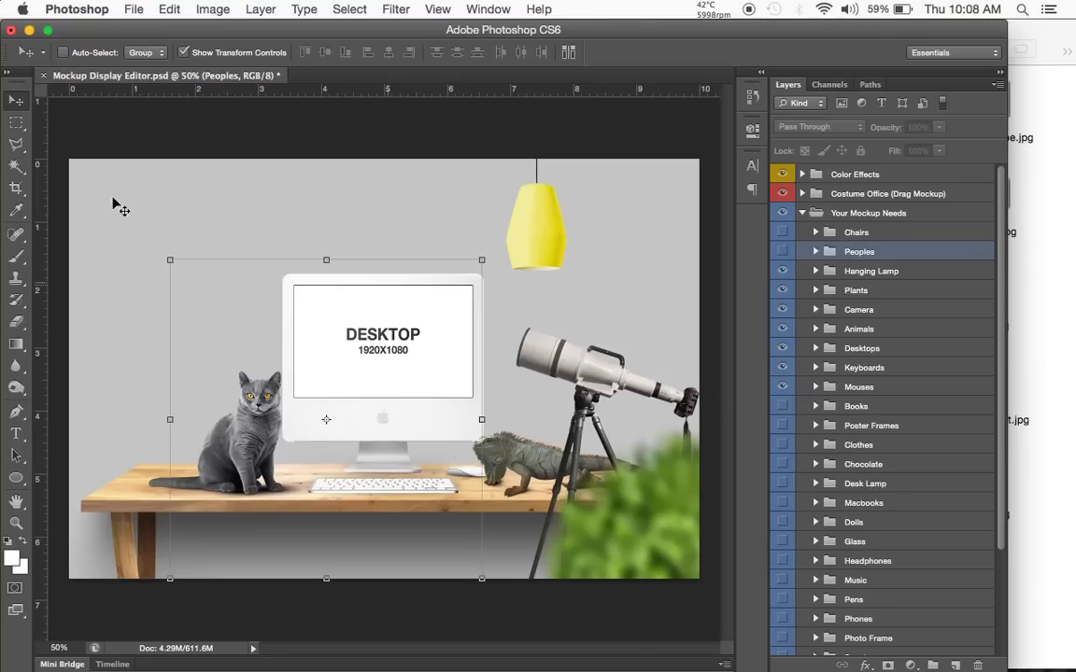
left_click(16, 122)
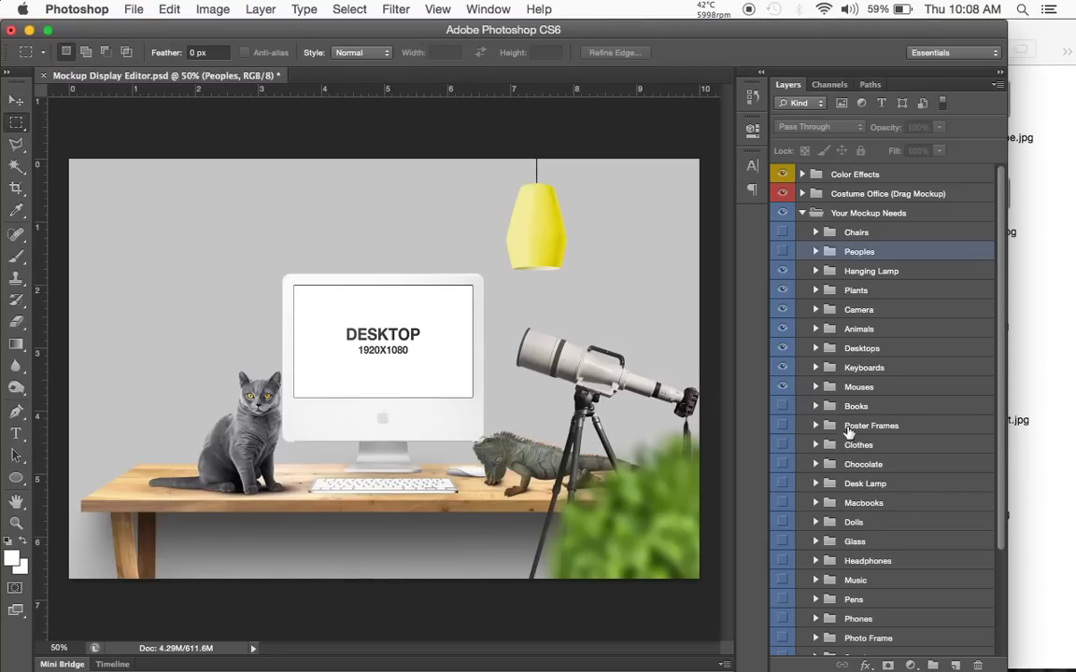
Step: Show the Books group to add a stack of books at the desk's left
left_click(816, 407)
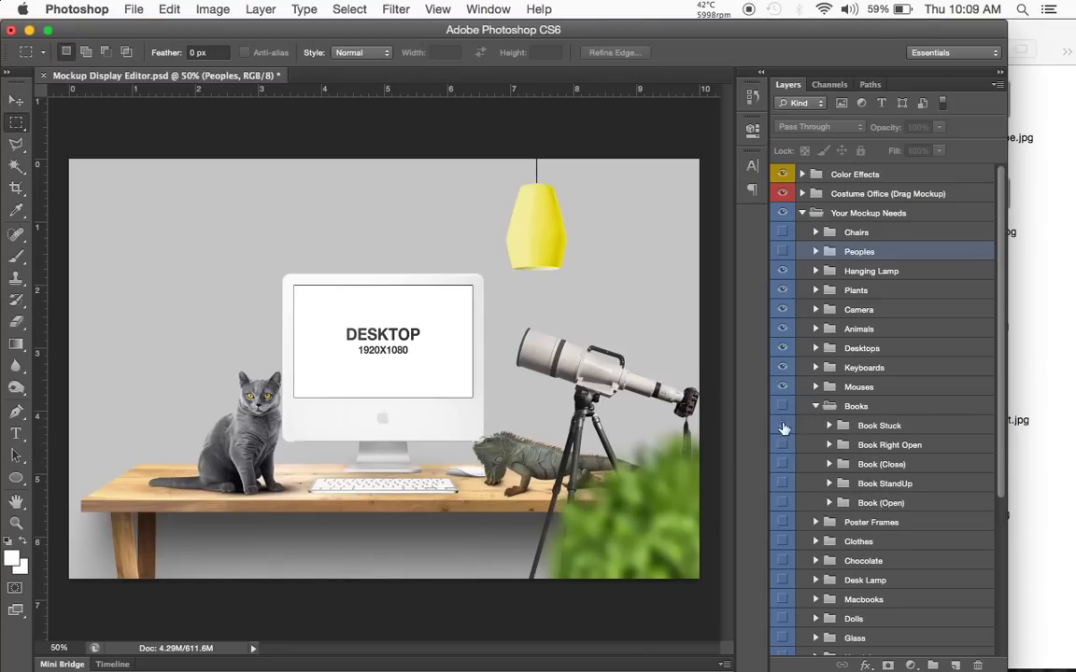
left_click(782, 406)
left_click(815, 408)
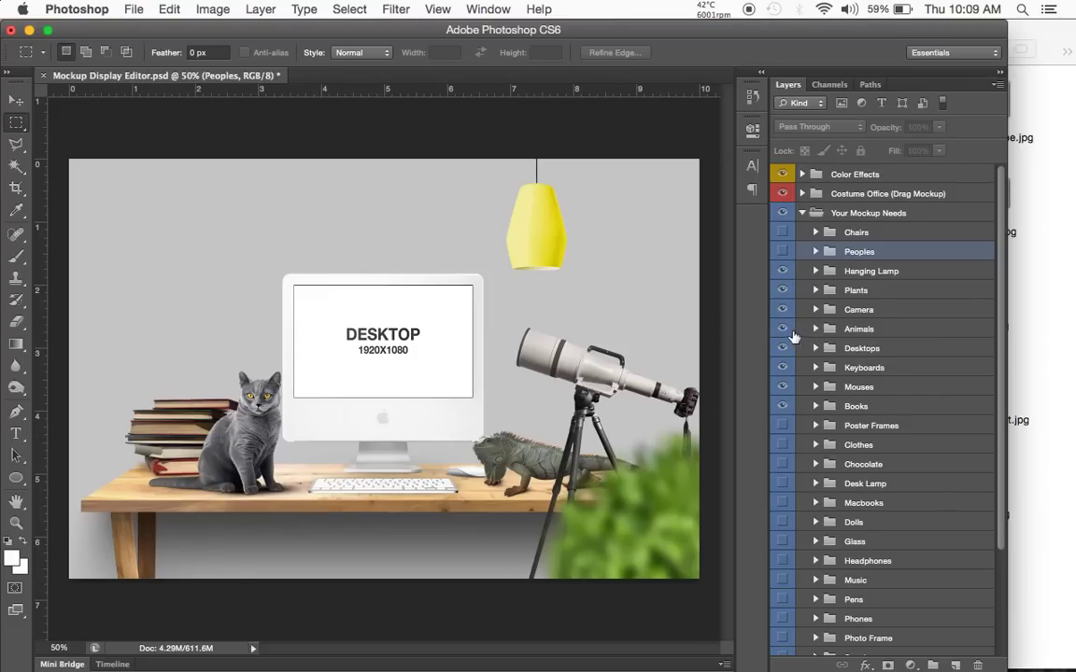
left_click(782, 329)
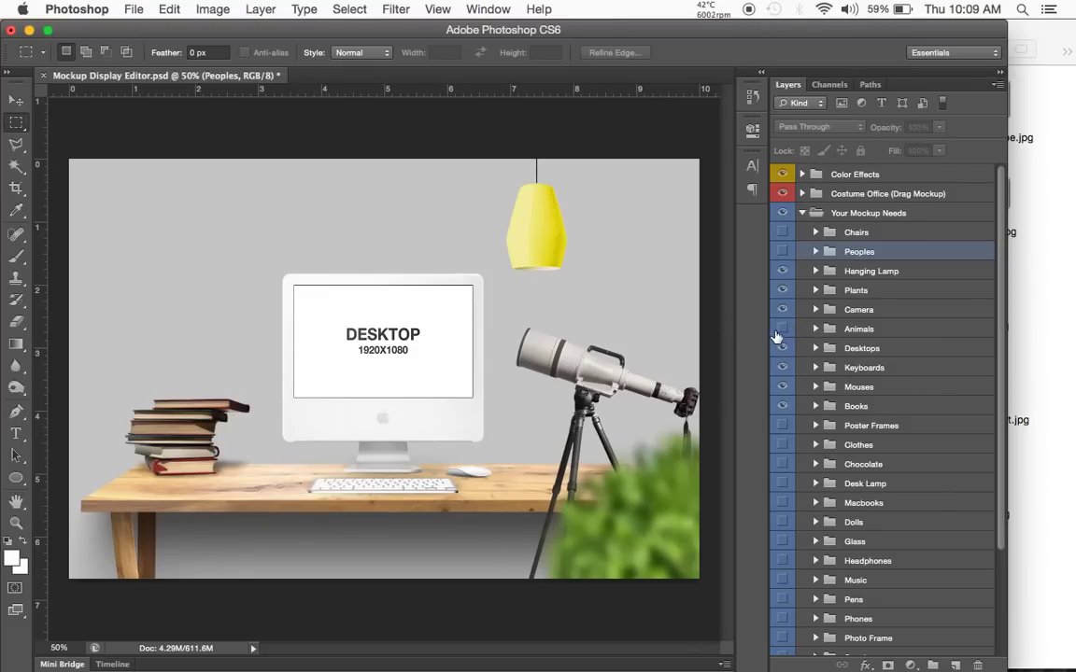
left_click(783, 328)
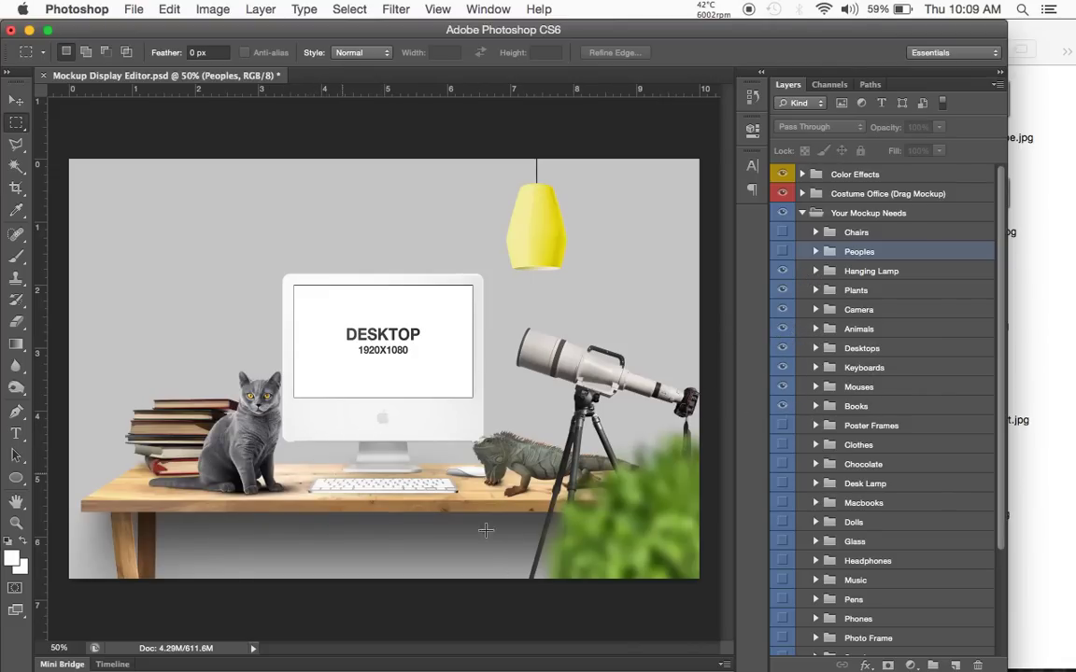
Step: Show the Poster Frames group to hang two posters on the wall
left_click(815, 426)
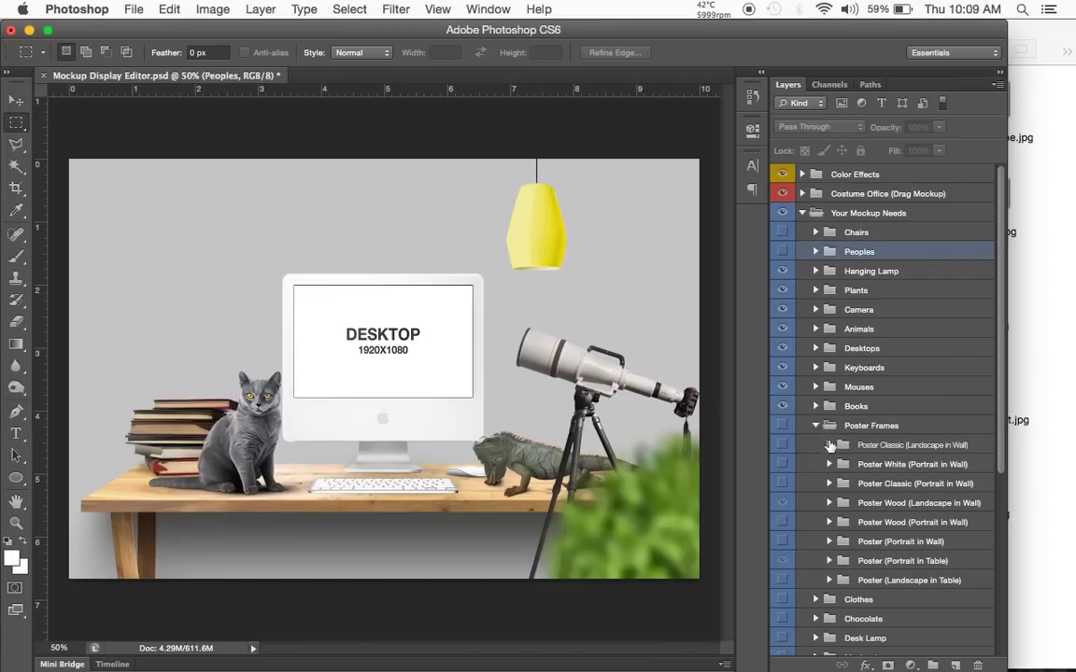
left_click(783, 426)
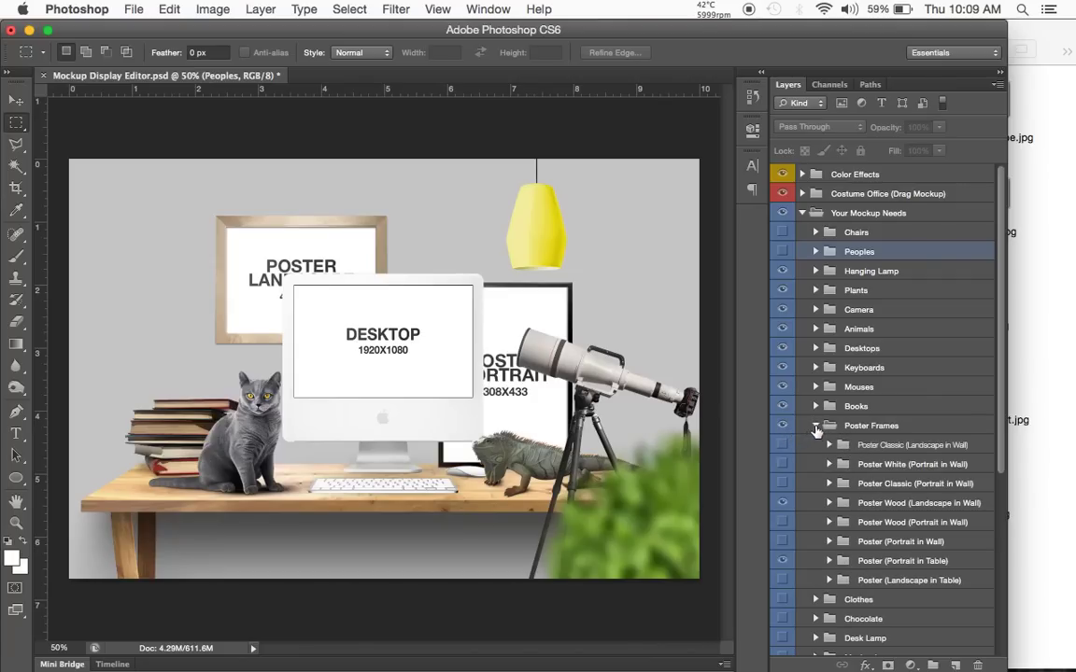
left_click(816, 426)
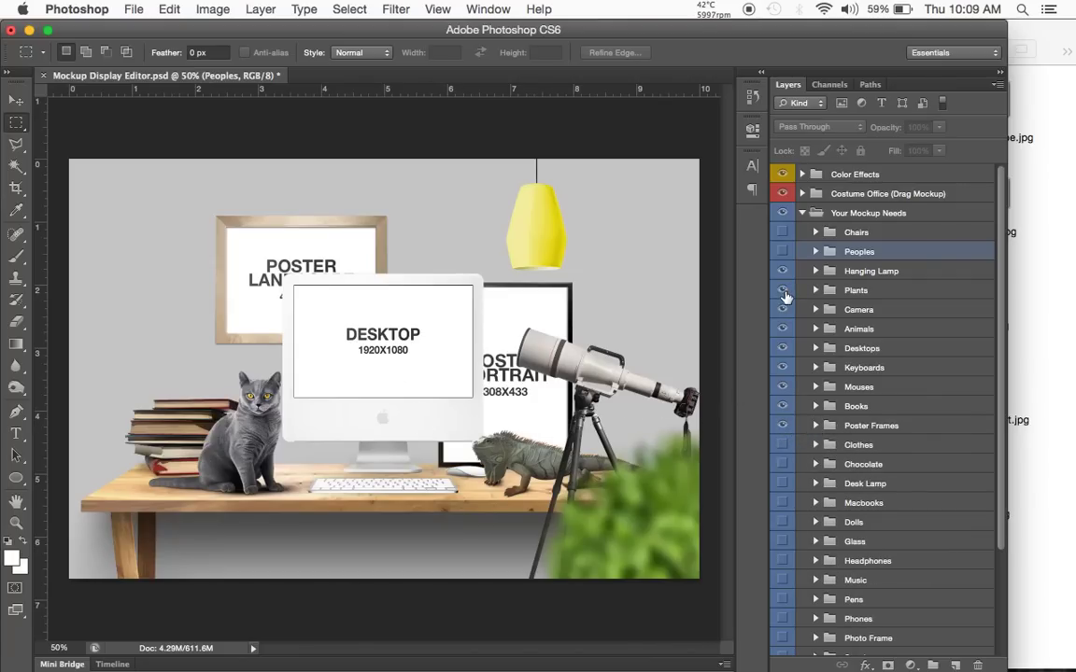
left_click(816, 252)
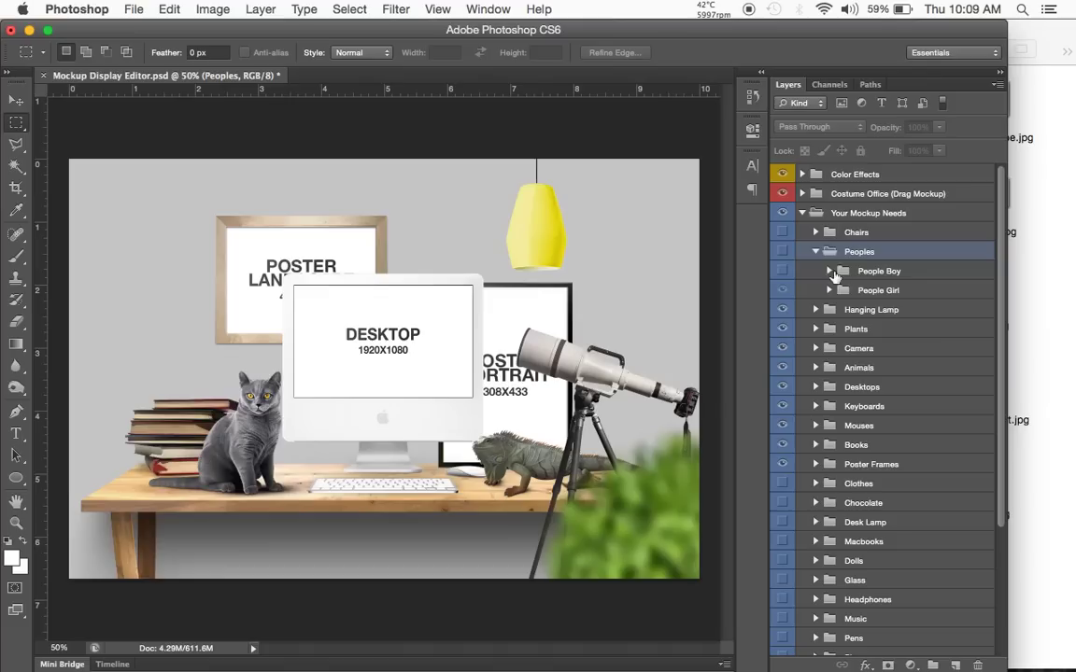
Step: Use Chair White Left as the desk chair, with the woman and Chair White hidden
left_click(782, 252)
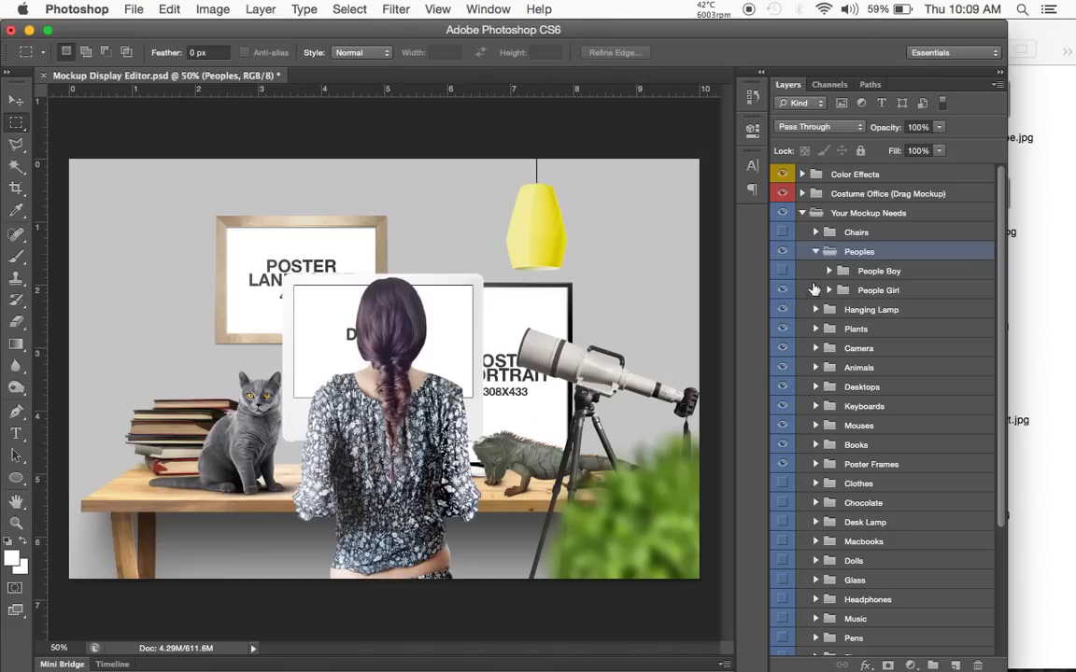
left_click(817, 252)
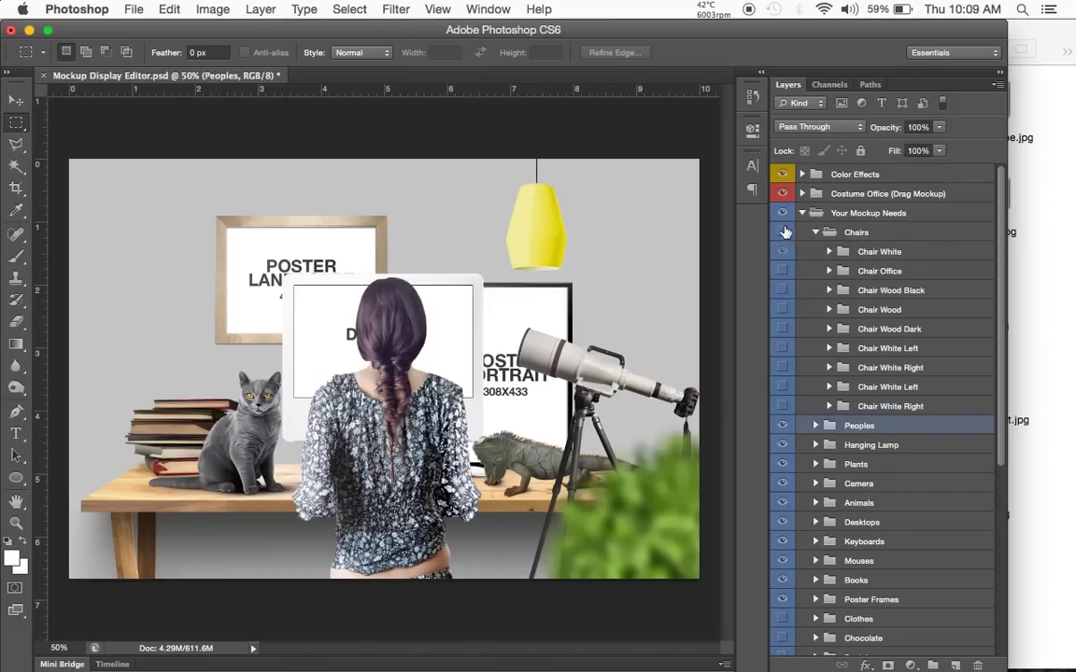
left_click(782, 232)
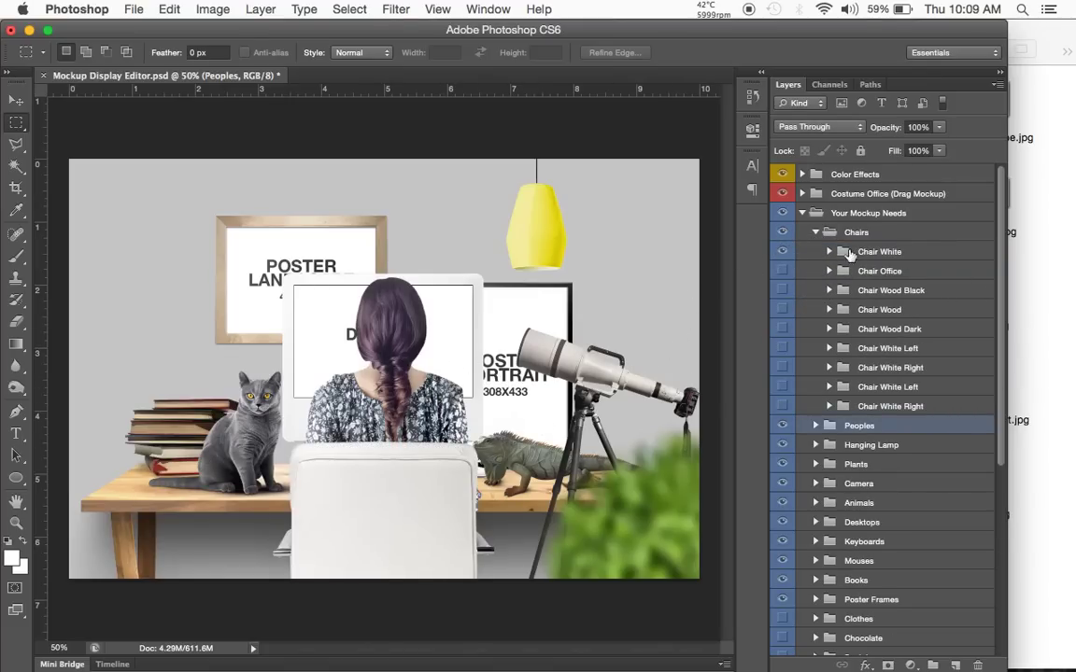
left_click(815, 234)
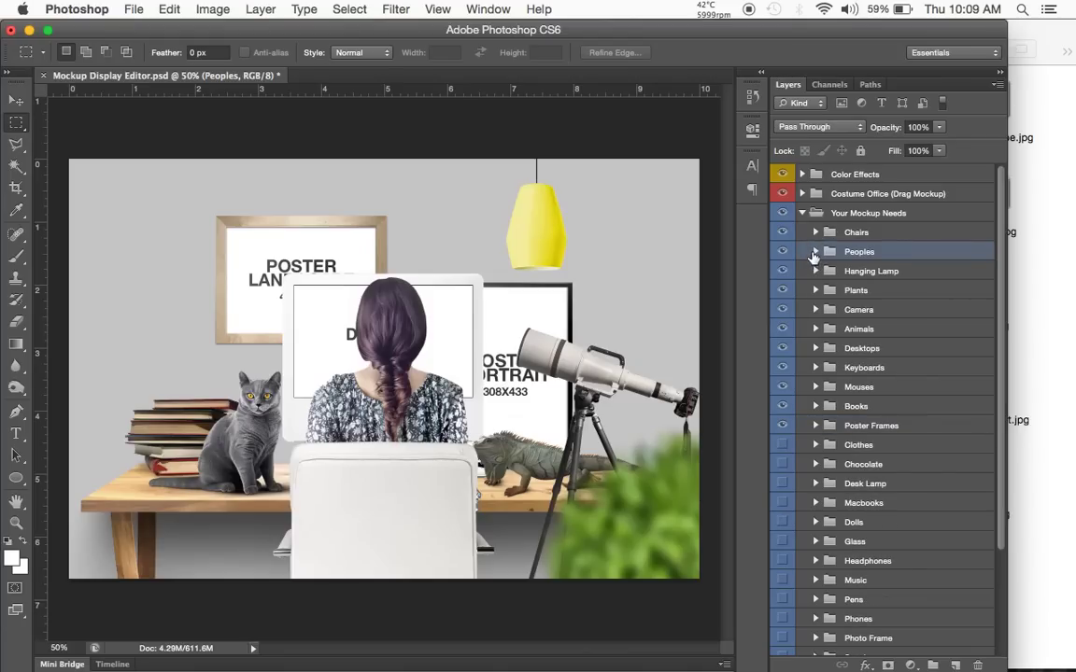
left_click(783, 252)
left_click(816, 232)
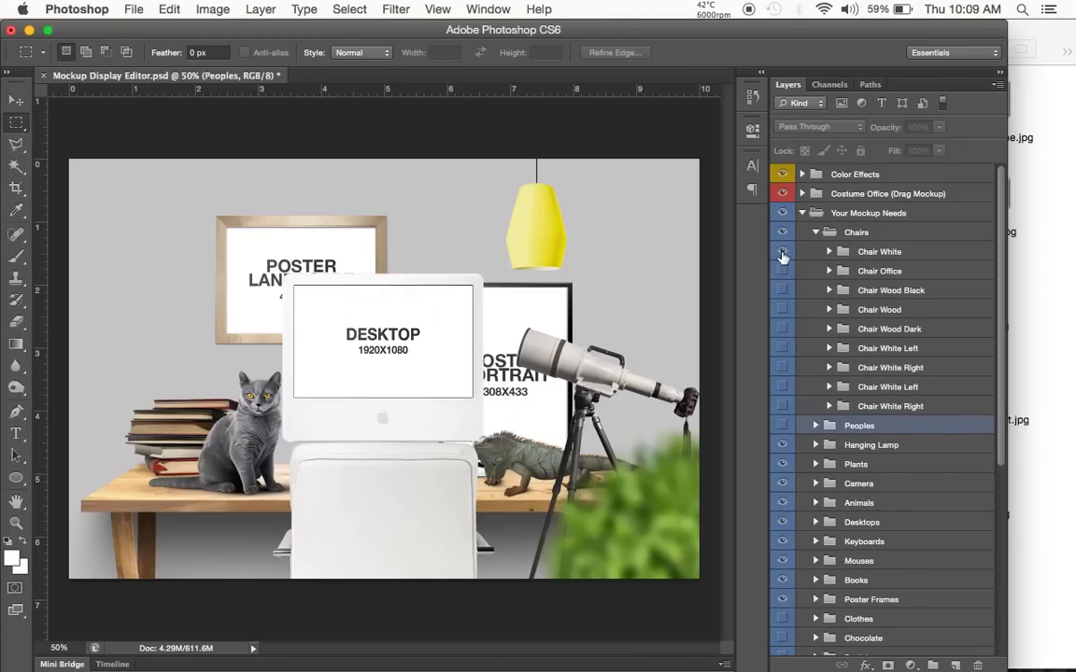
left_click(782, 252)
left_click(783, 348)
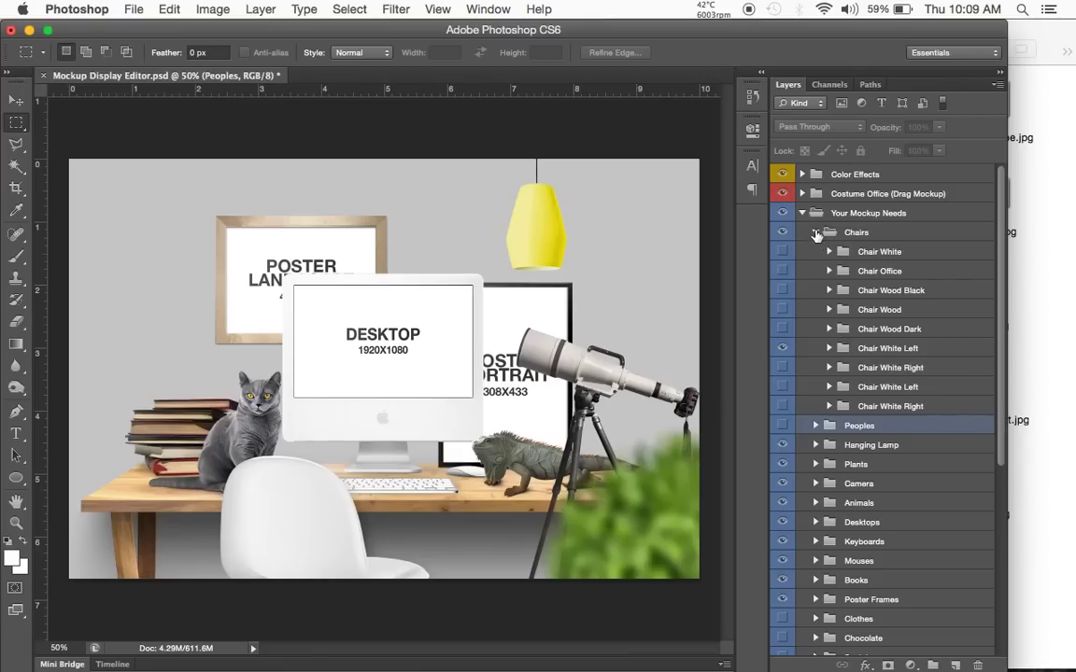
left_click(815, 233)
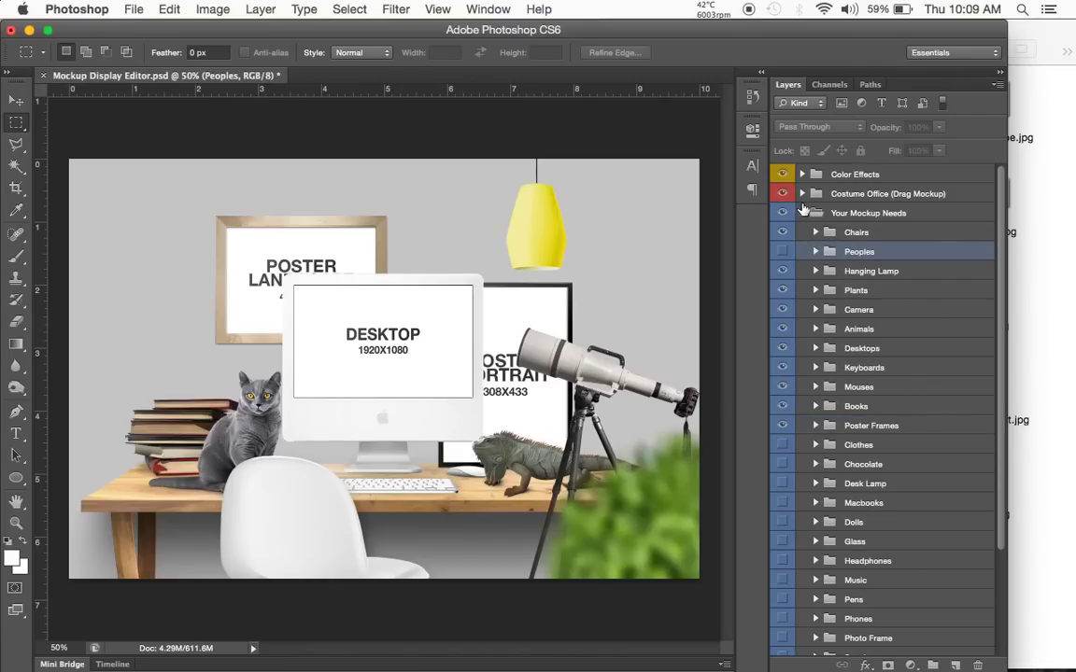
Step: Collapse Your Mockup Needs and select the Screenshot (Desktop) layer in Your Image Screen
left_click(802, 213)
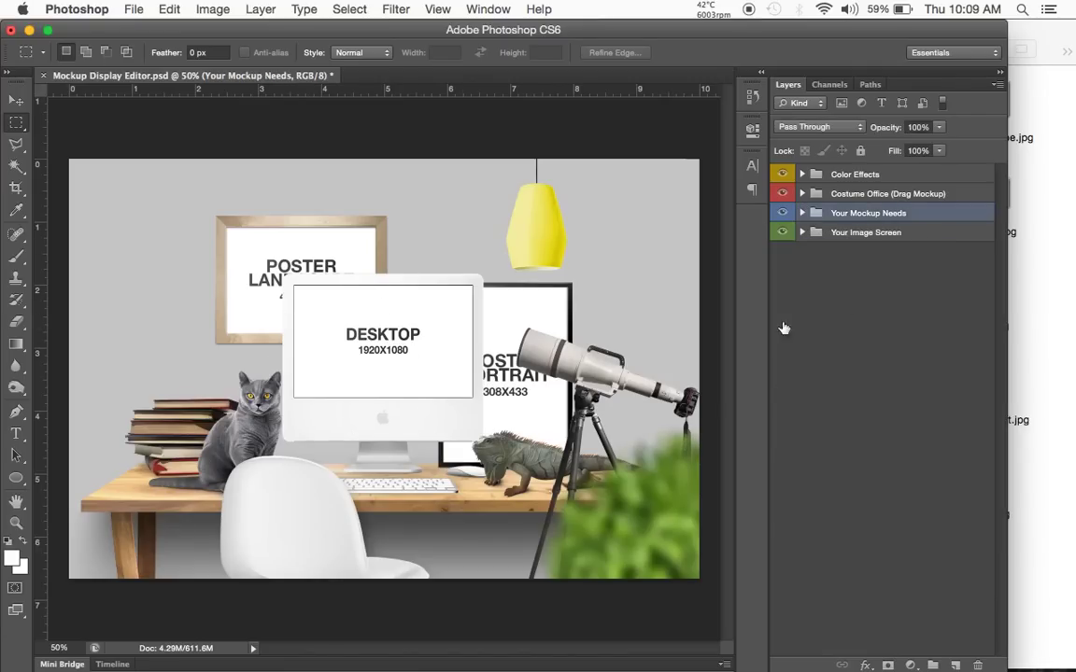
left_click(803, 233)
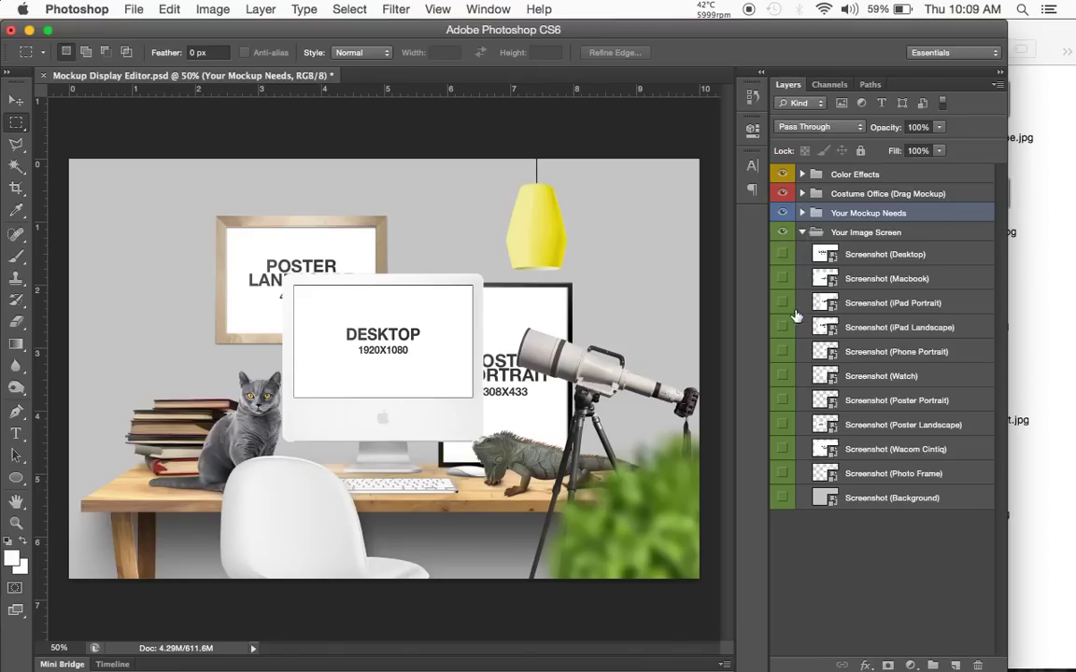
left_click(828, 256)
Step: Place Desktop.jpg into the Screenshot (Desktop) smart object, then save and close it
double_click(827, 256)
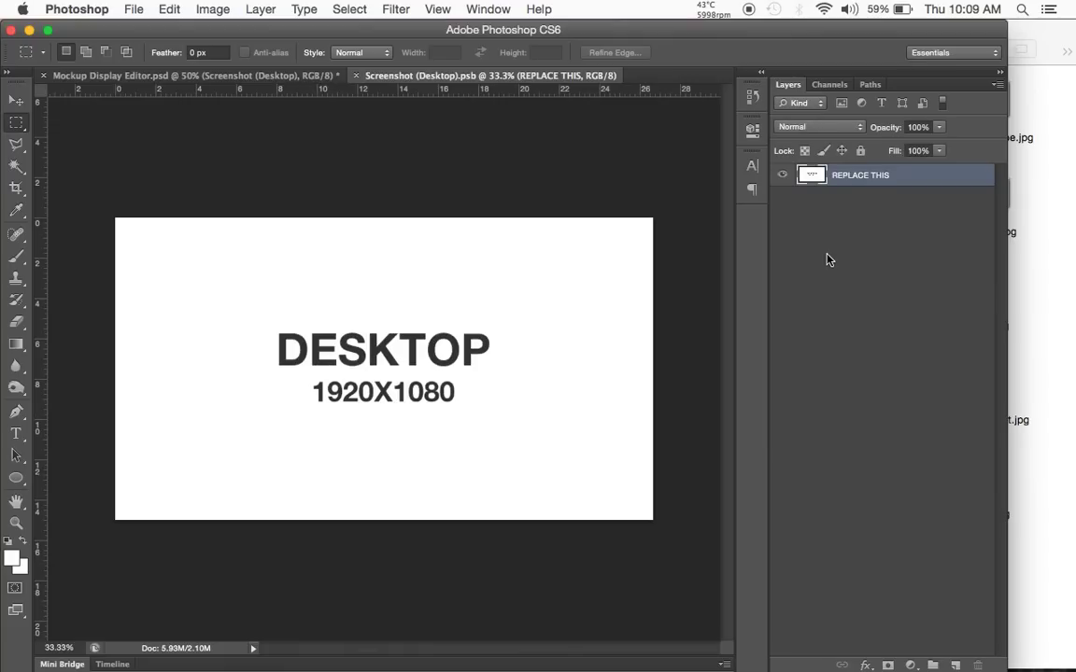
left_click(1038, 276)
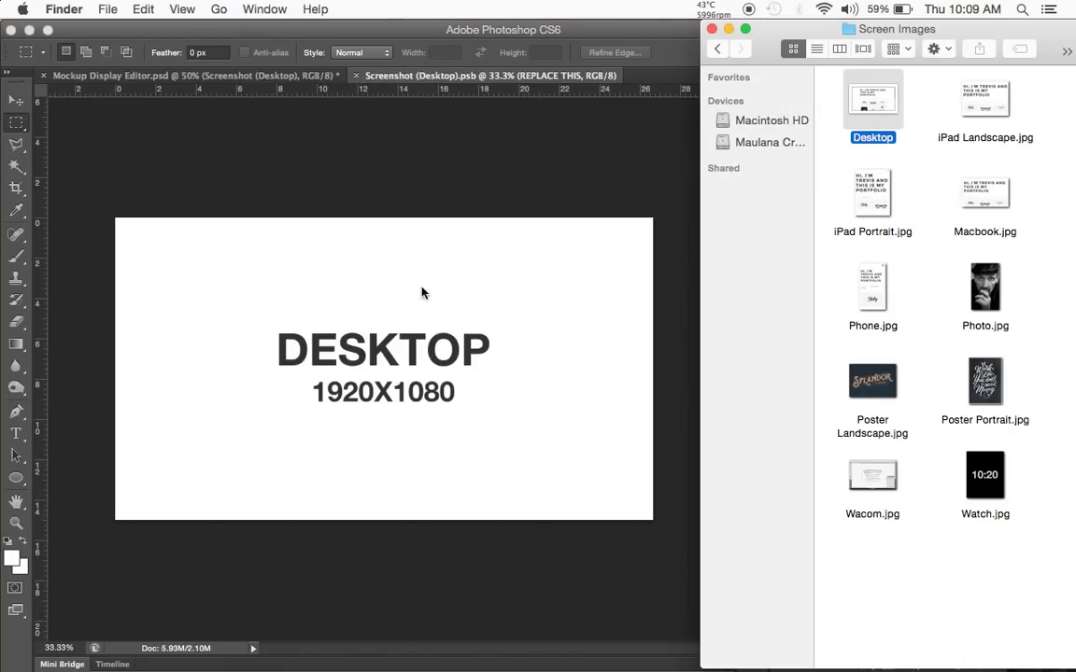
mouse_move(887, 111)
left_mouse_down()
mouse_move(387, 310)
mouse_move(396, 319)
left_mouse_up()
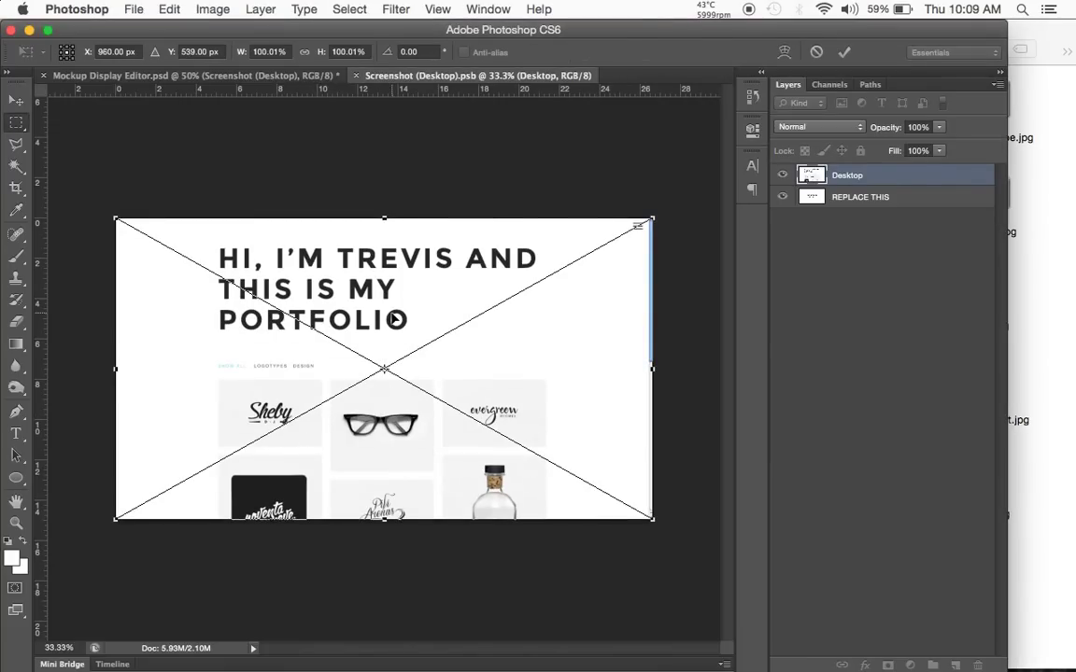
key("Return")
left_click(137, 11)
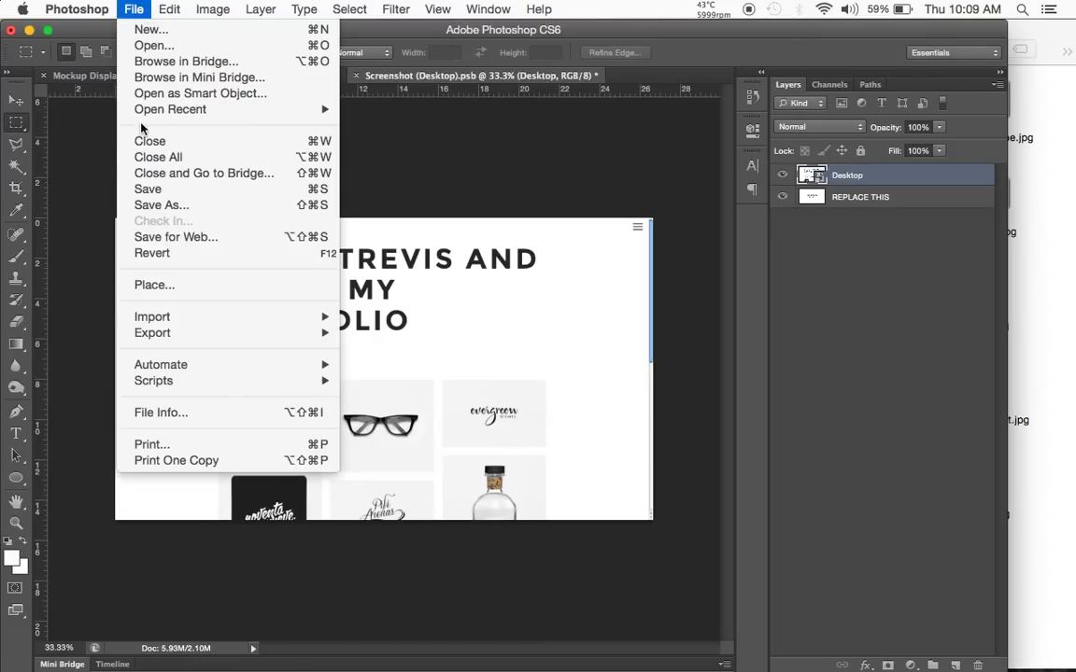
left_click(147, 191)
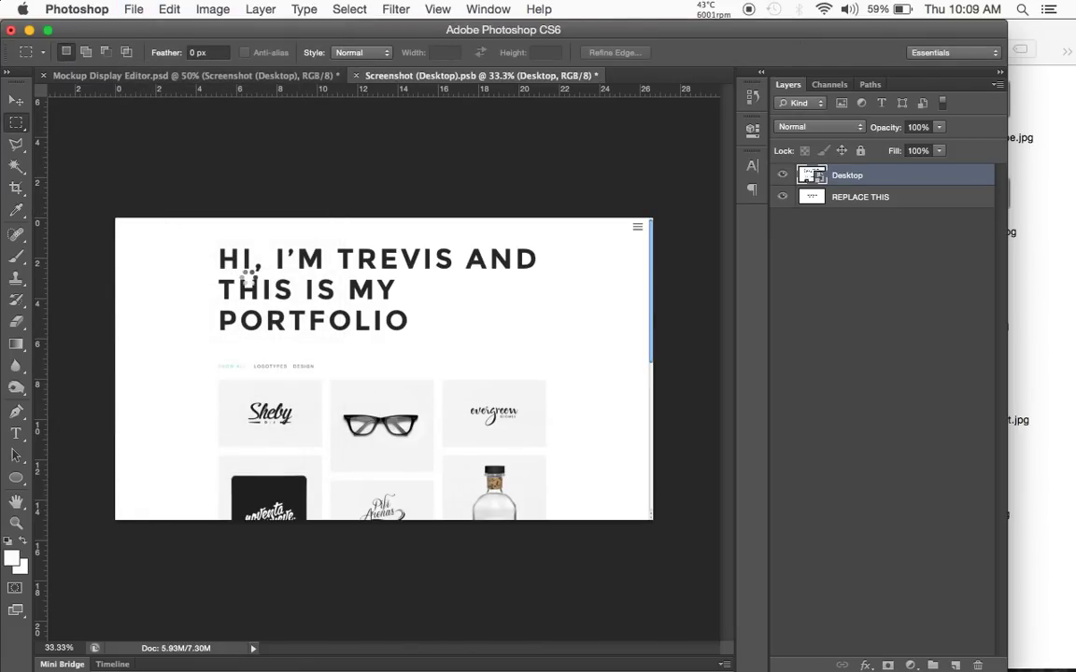
left_click(356, 75)
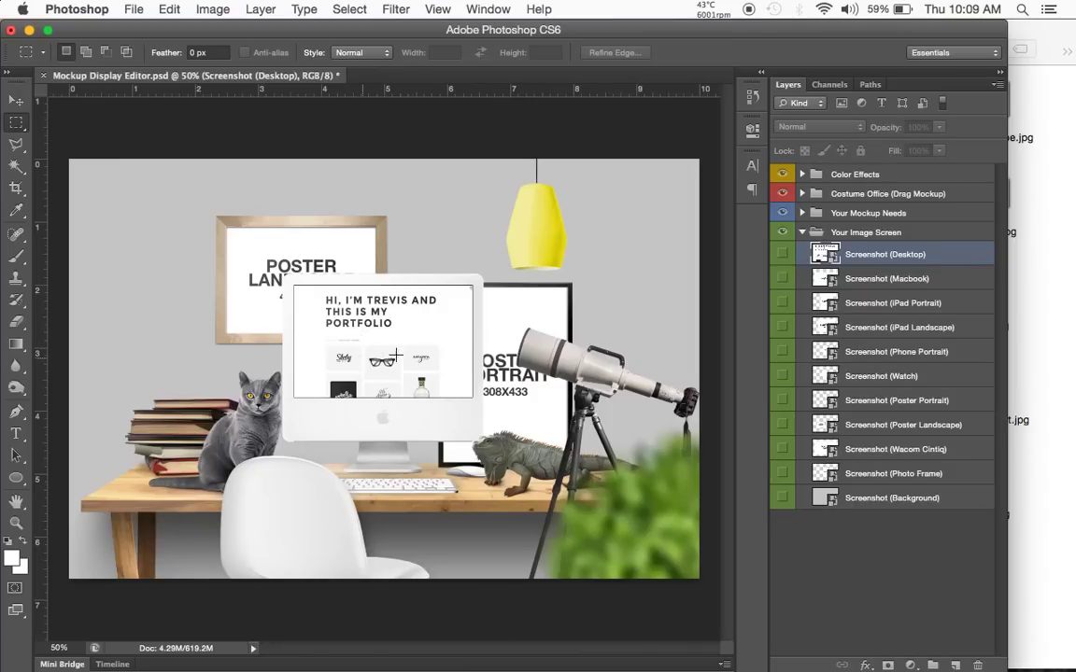
Step: Open the Poster Landscape smart object's contents for editing
left_click(860, 286)
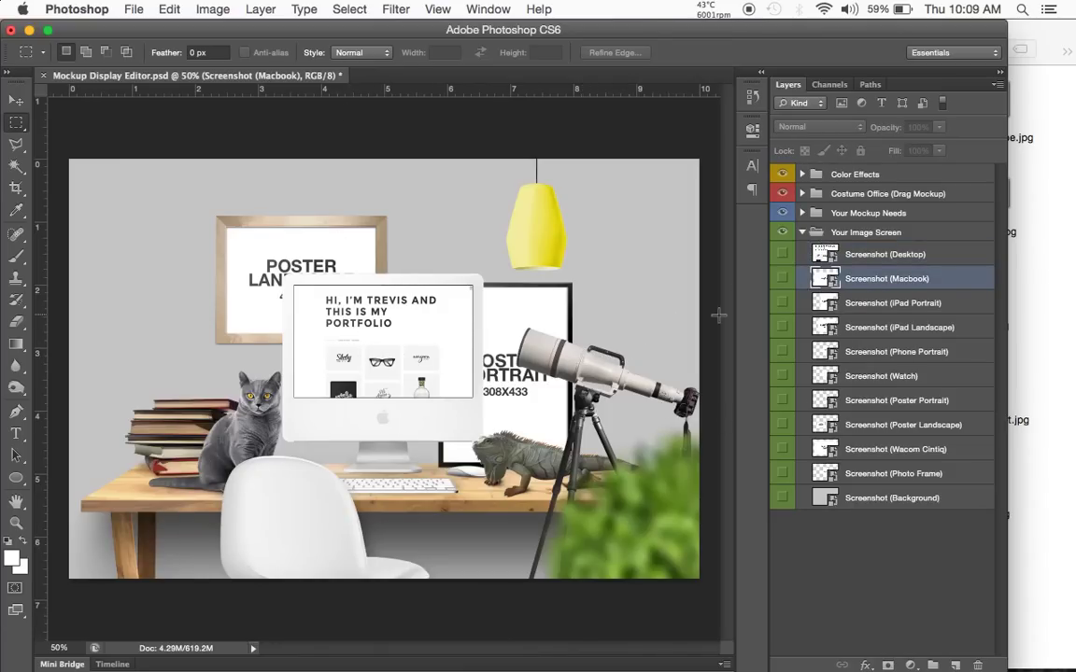
left_click(882, 353)
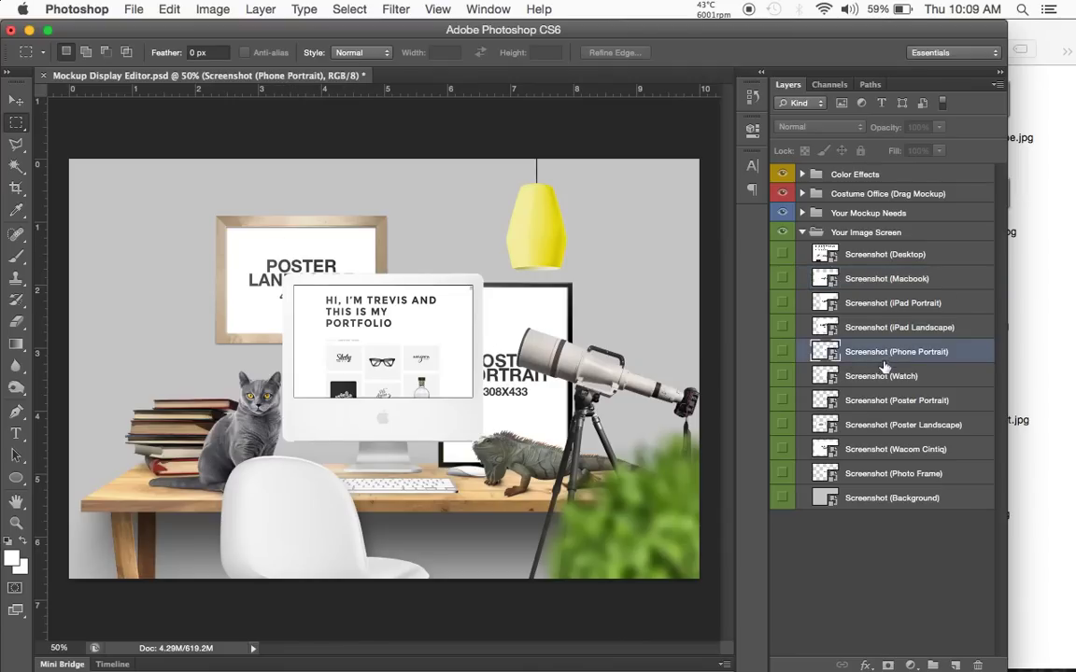
left_click(882, 377)
left_click(882, 402)
double_click(828, 427)
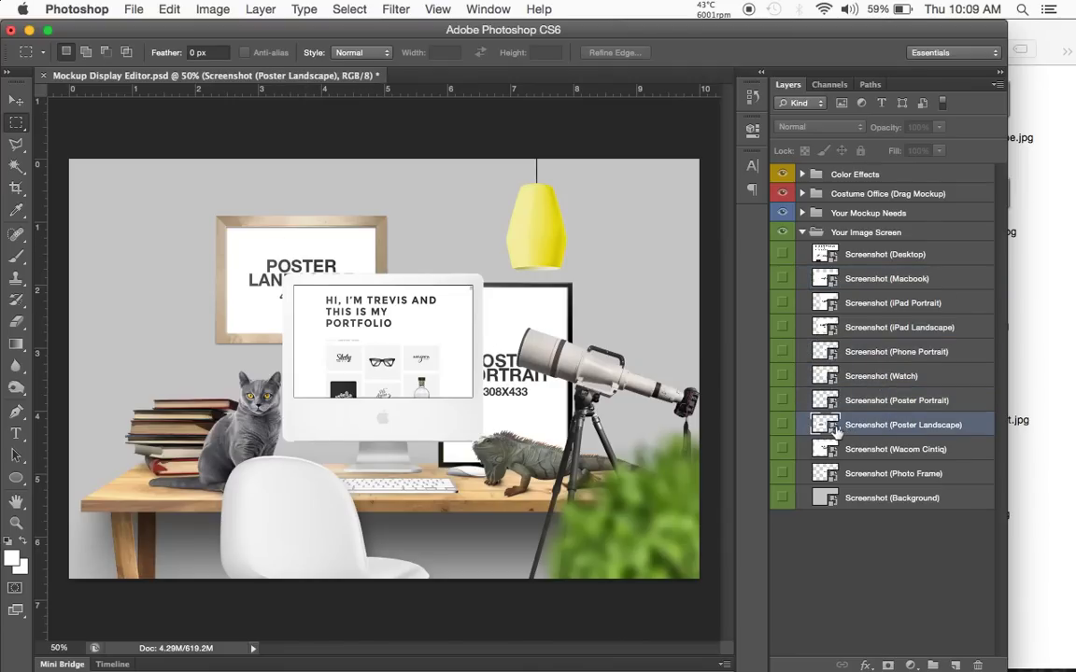
Step: Place Poster Landscape.jpg into the poster contents, then save and close it
left_click(1033, 390)
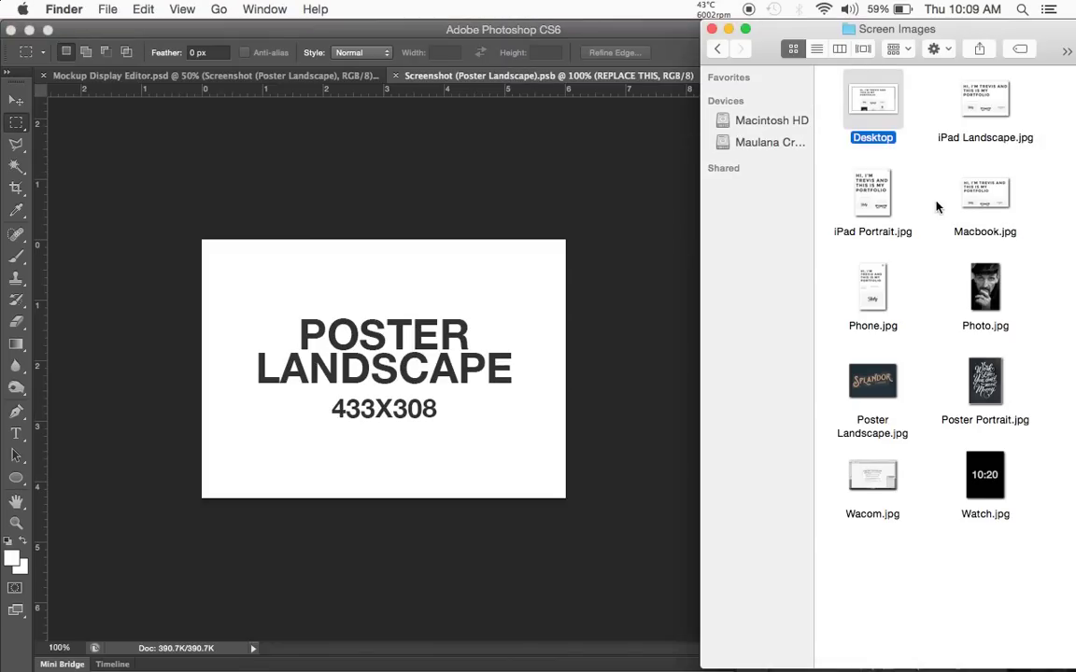
left_click(980, 196)
left_click(873, 289)
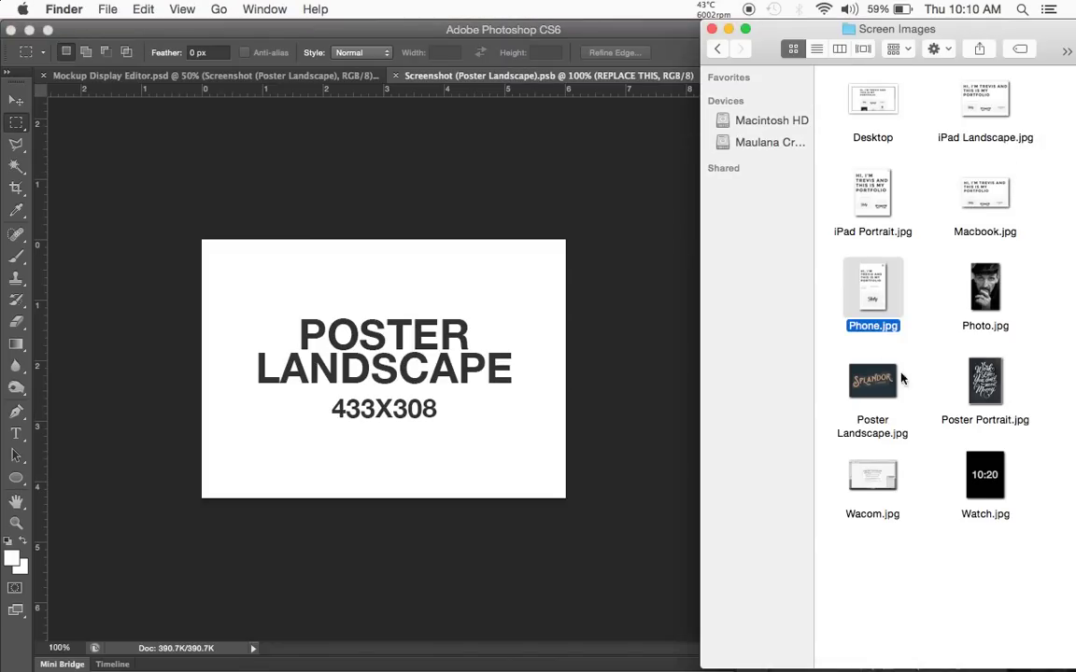
left_click(985, 383)
left_click_drag(872, 381, 435, 372)
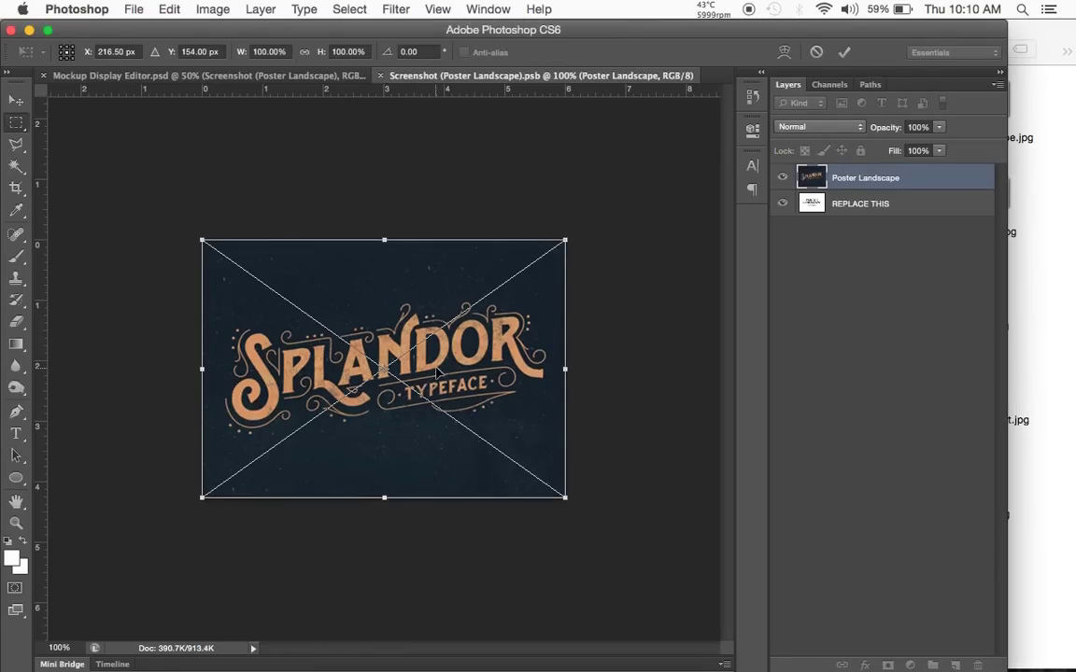
key("Return")
left_click(132, 8)
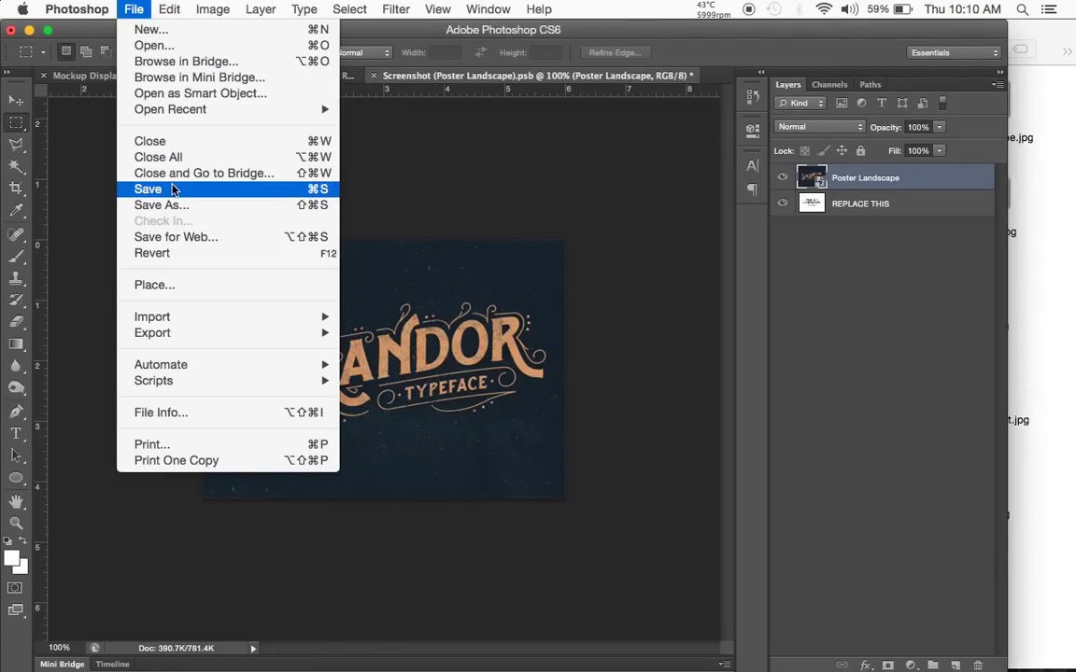
left_click(142, 188)
left_click(380, 76)
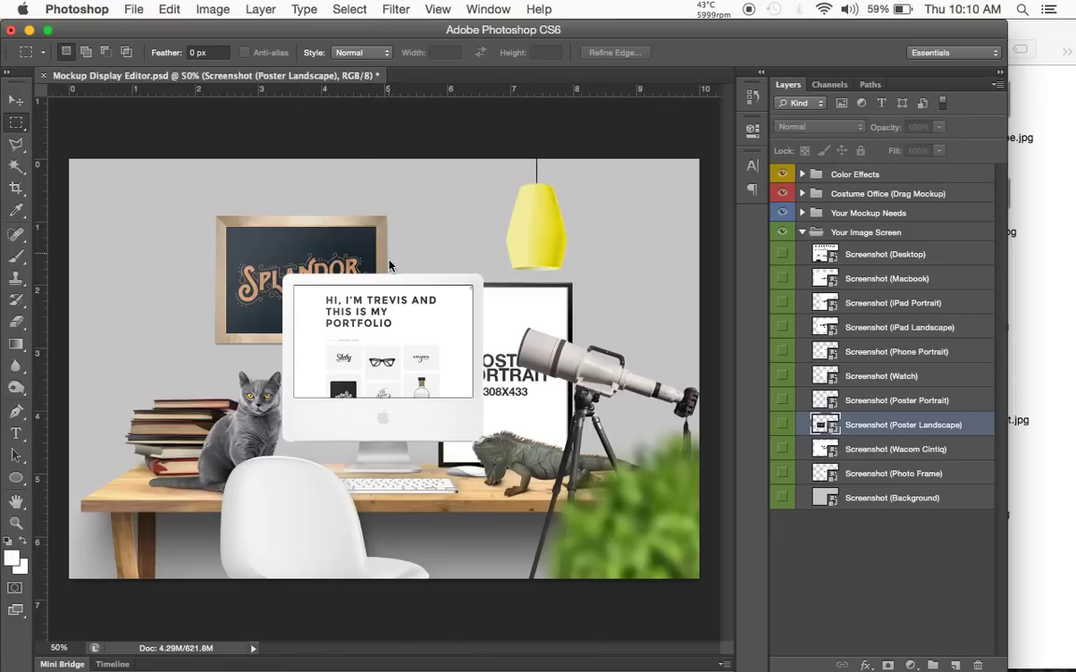
Step: Place Poster Portrait.jpg into the Screenshot (Poster Portrait) smart object, then save and close it
left_click(876, 451)
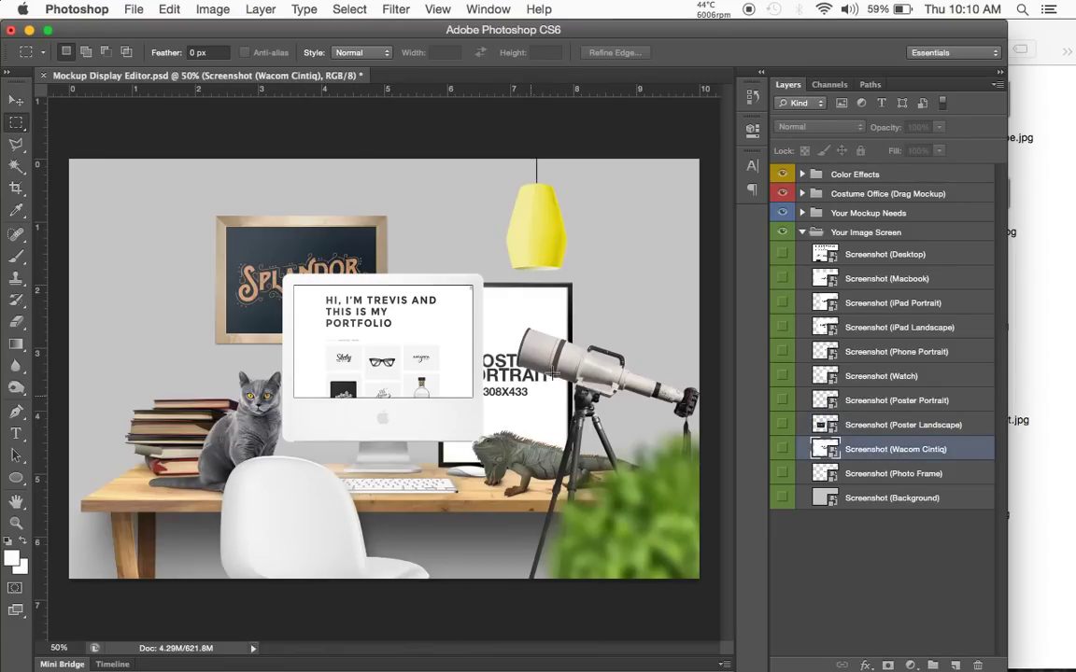
left_click(883, 402)
double_click(826, 401)
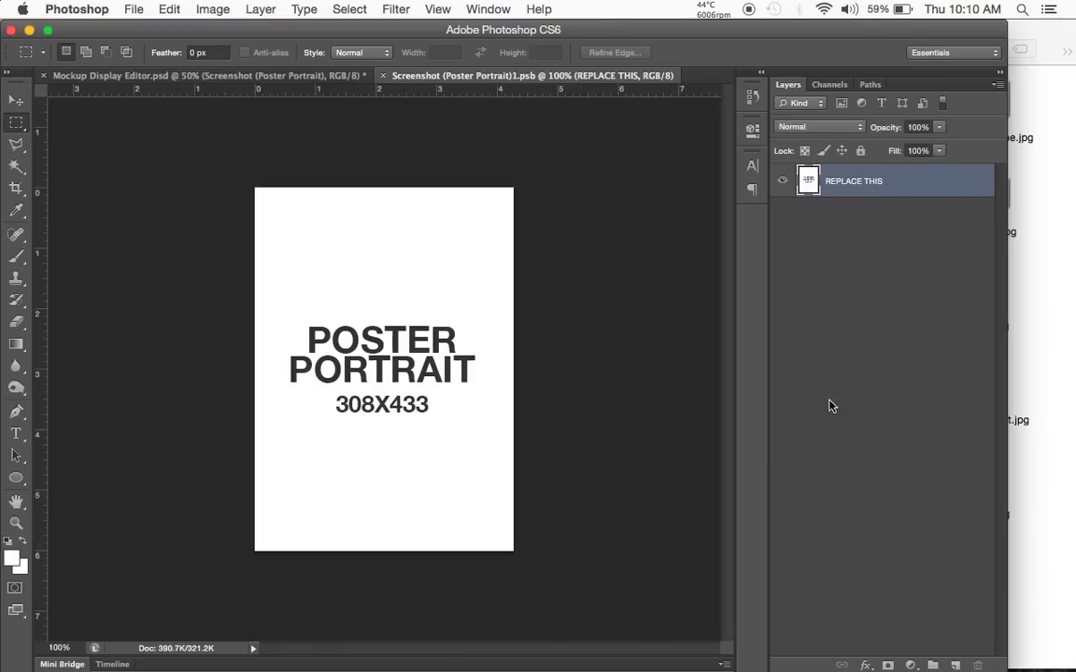
left_click(1045, 324)
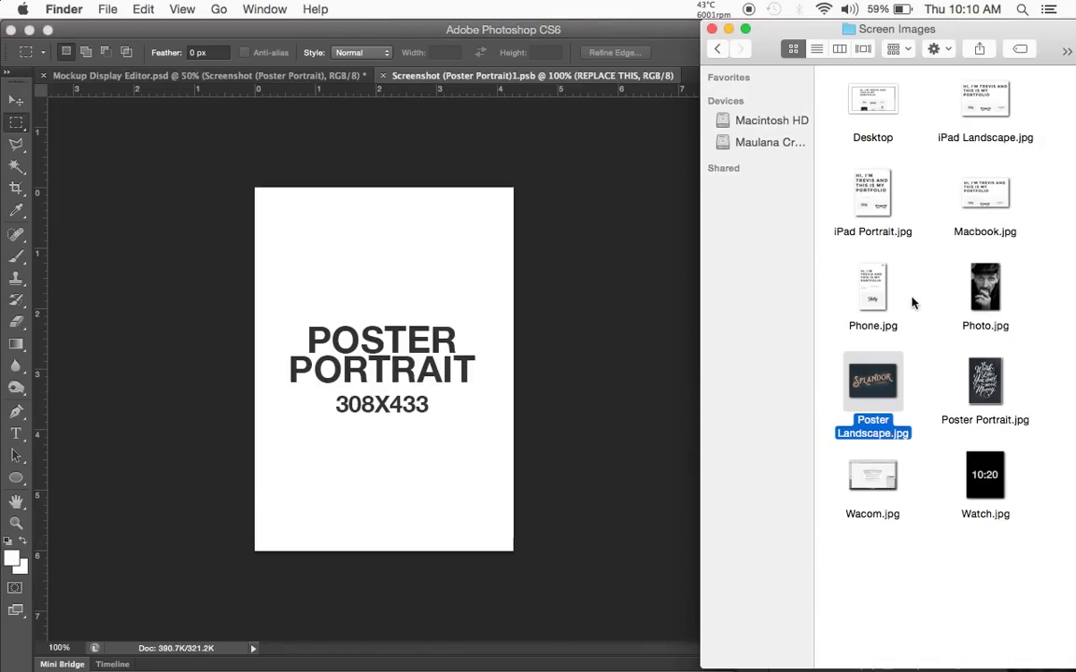
left_click(876, 297)
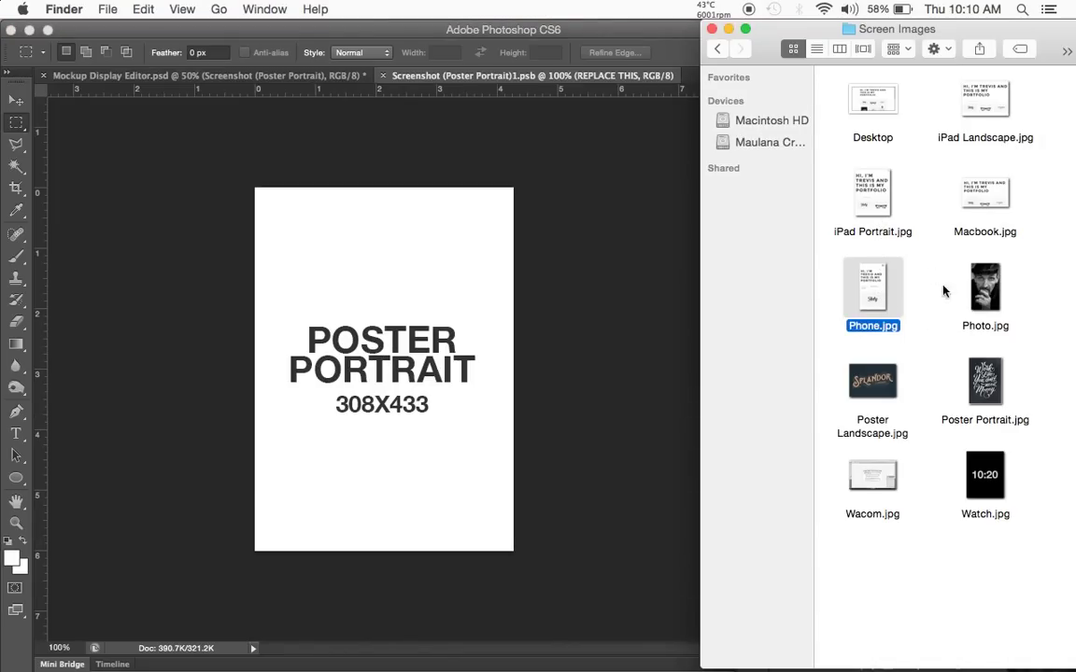
left_click(983, 290)
left_click(983, 381)
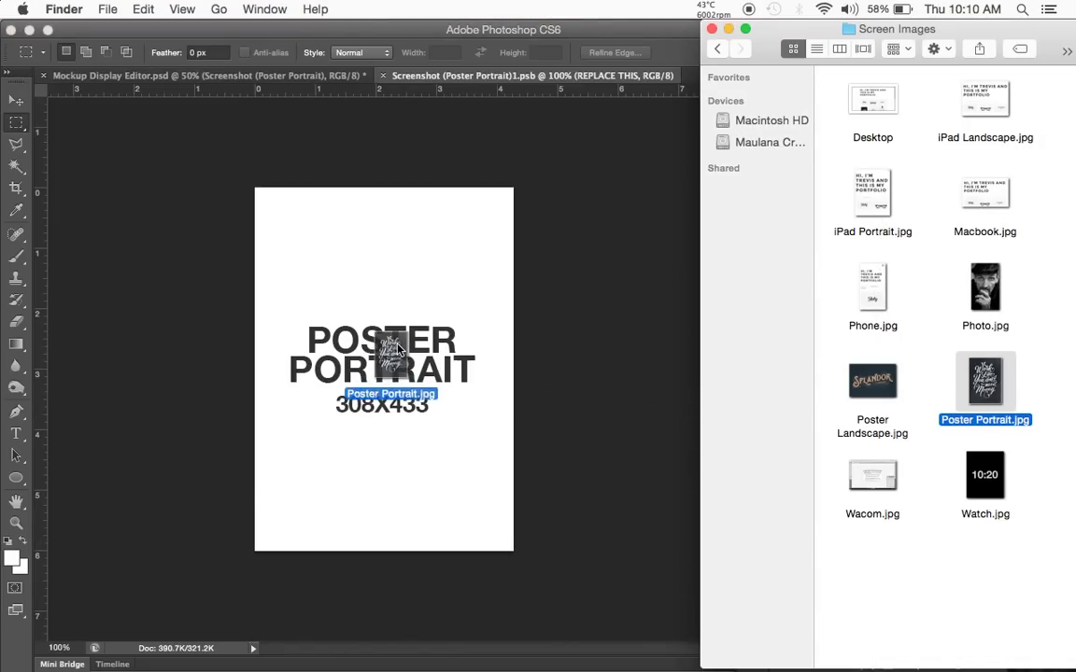
left_click_drag(992, 373, 383, 355)
key("Return")
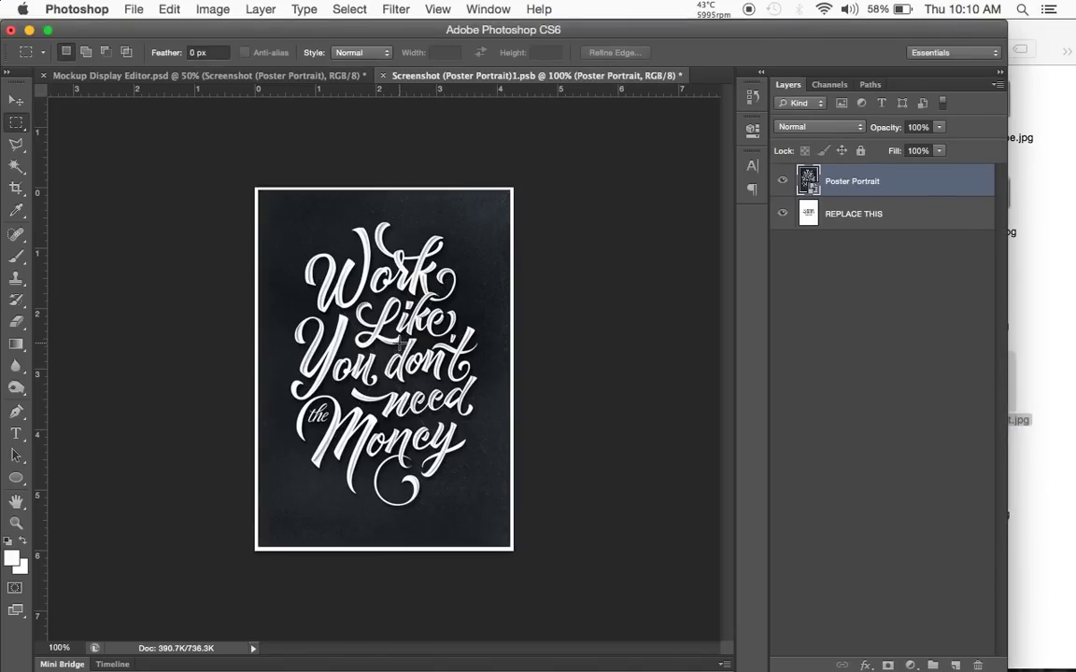
left_click(133, 10)
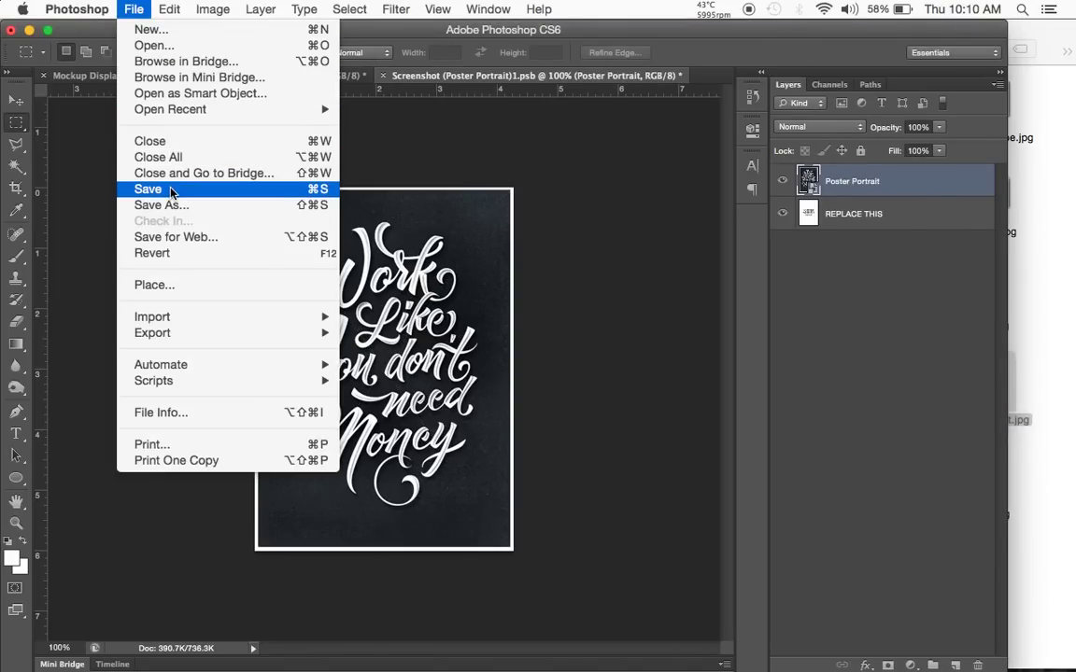
left_click(149, 127)
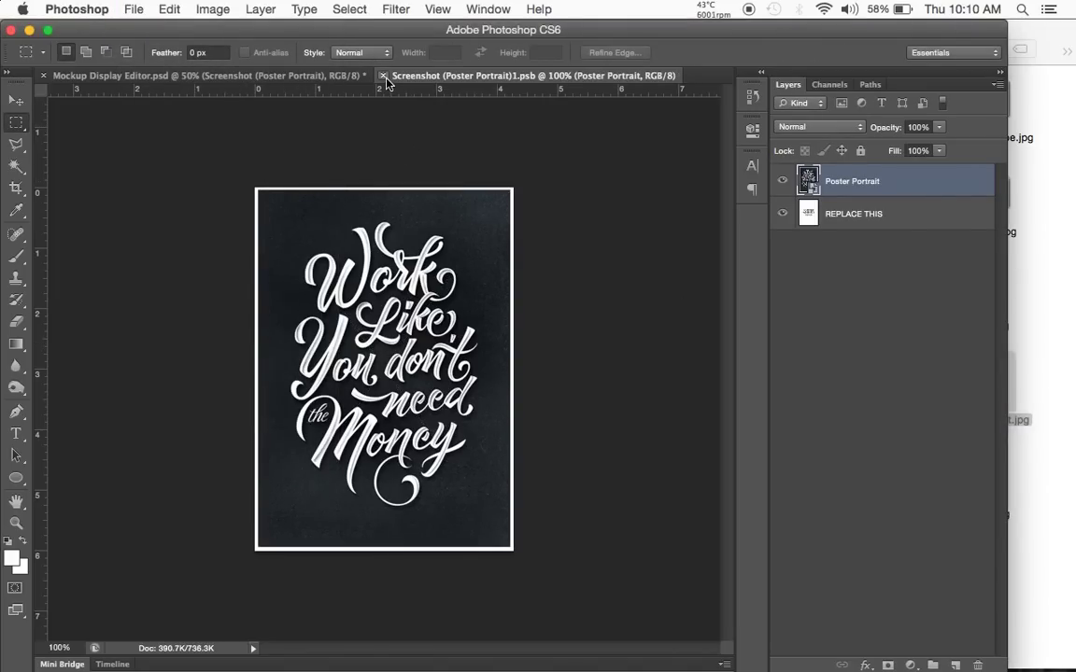
left_click(382, 74)
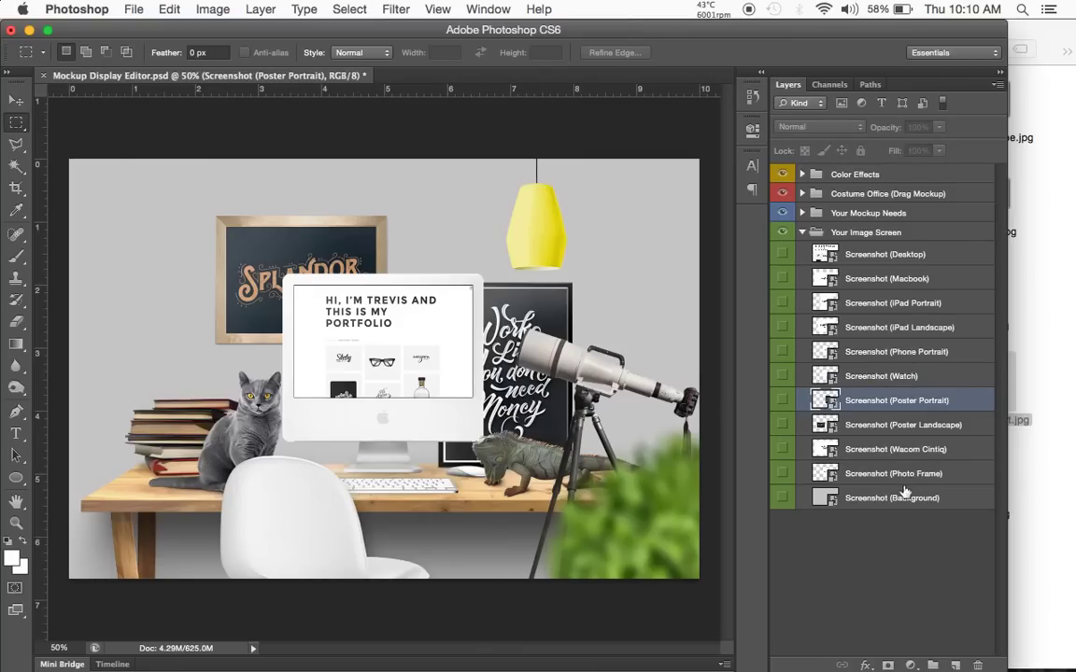
Step: Open the Screenshot (Background) contents and locate Brown Wall in the Background Wall folder
double_click(827, 498)
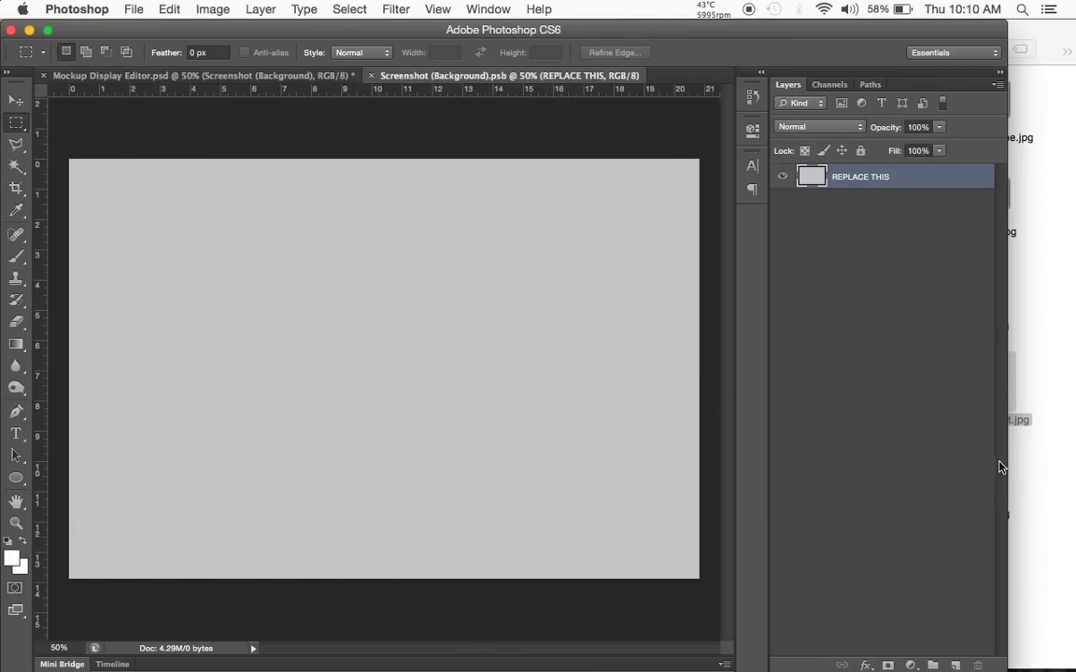
left_click(1013, 420)
left_click(717, 49)
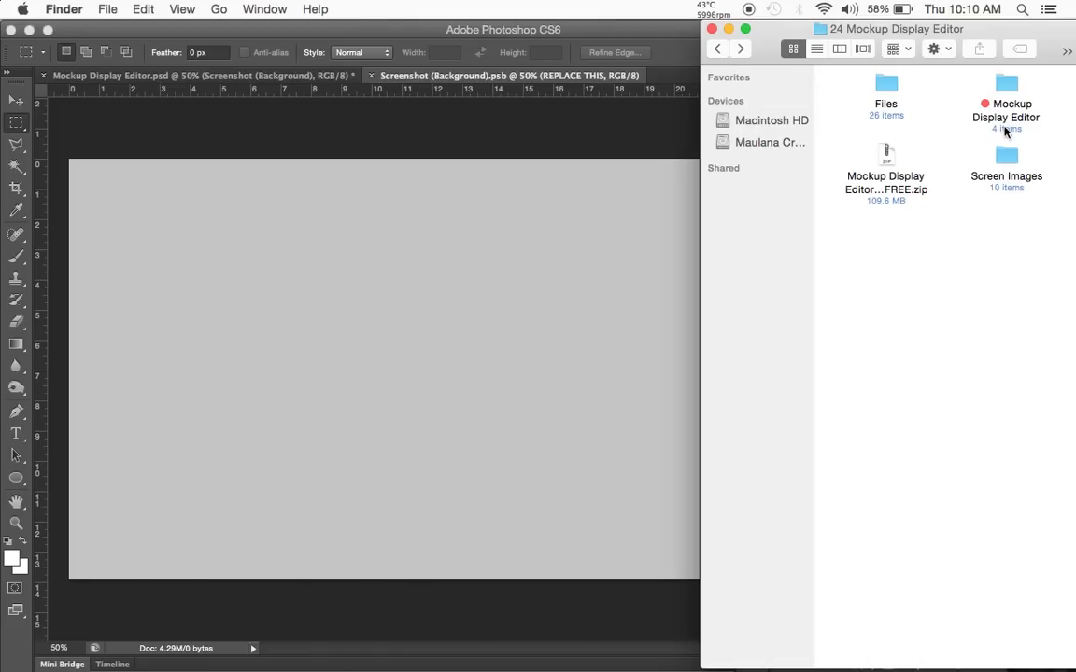
left_click(1004, 86)
double_click(1004, 86)
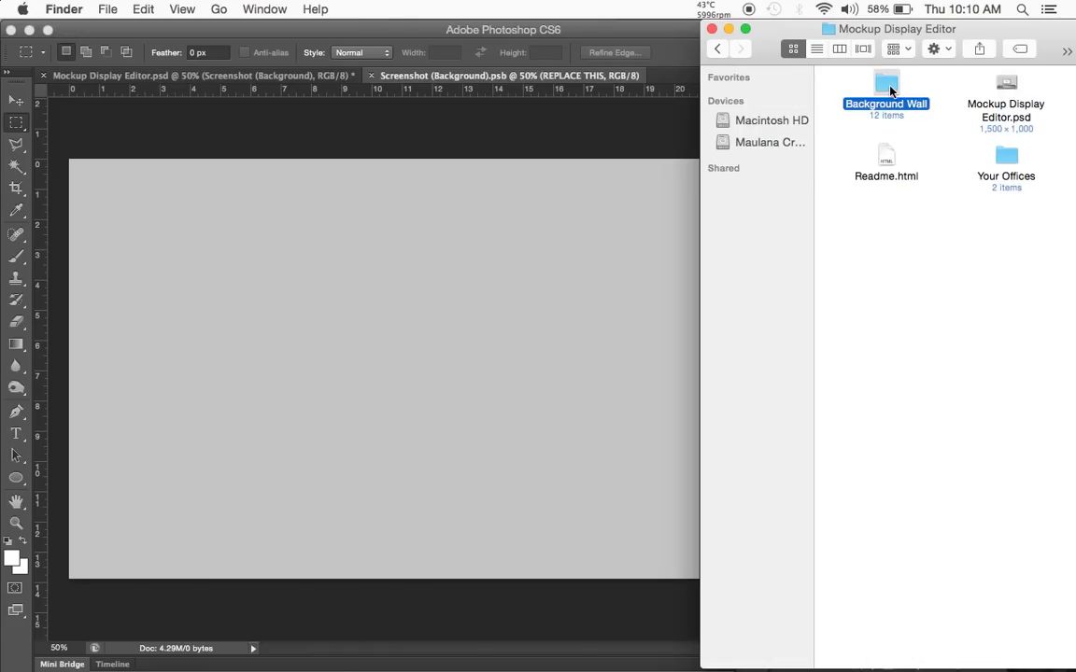
double_click(887, 89)
left_click(887, 155)
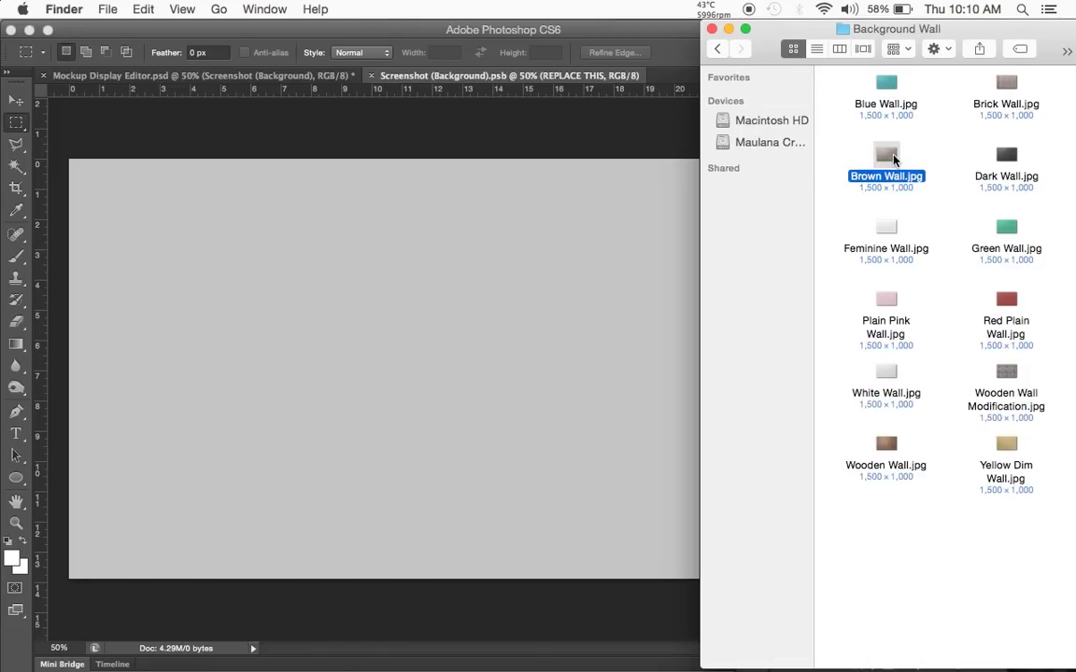
Step: Place Brown Wall.jpg onto the background, then save and close the document
left_click_drag(886, 155, 228, 273)
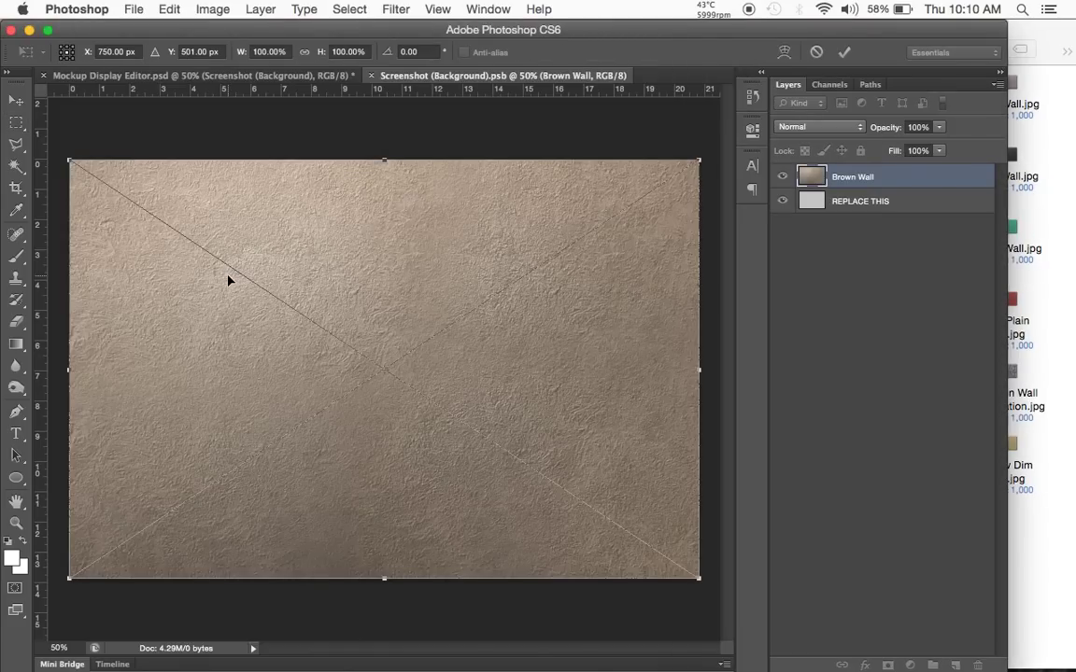
key("Return")
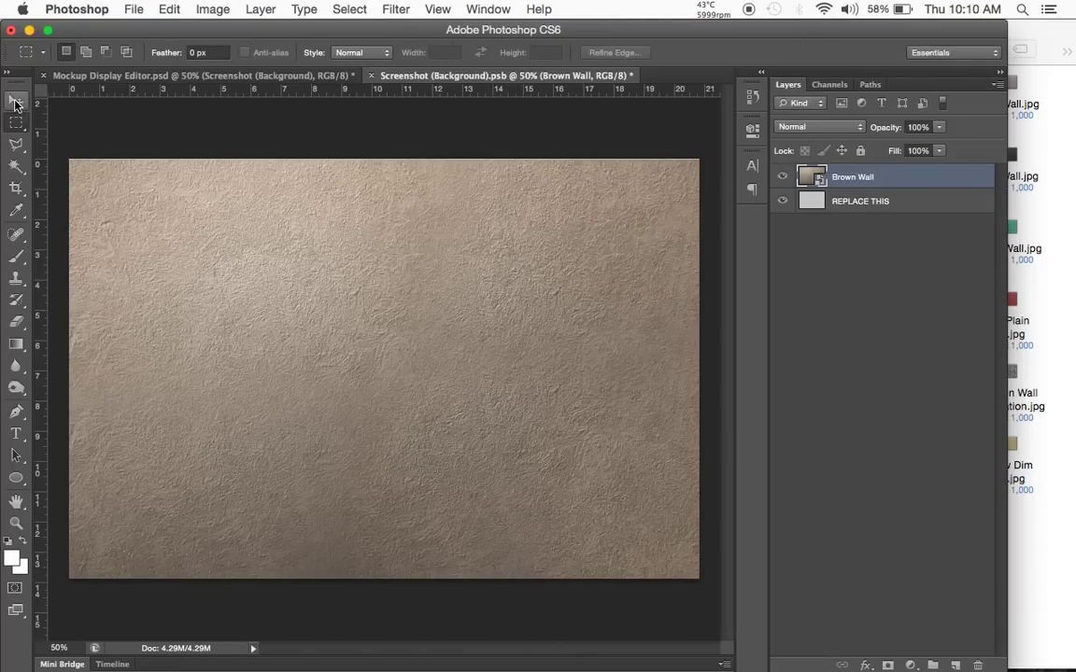
left_click(15, 103)
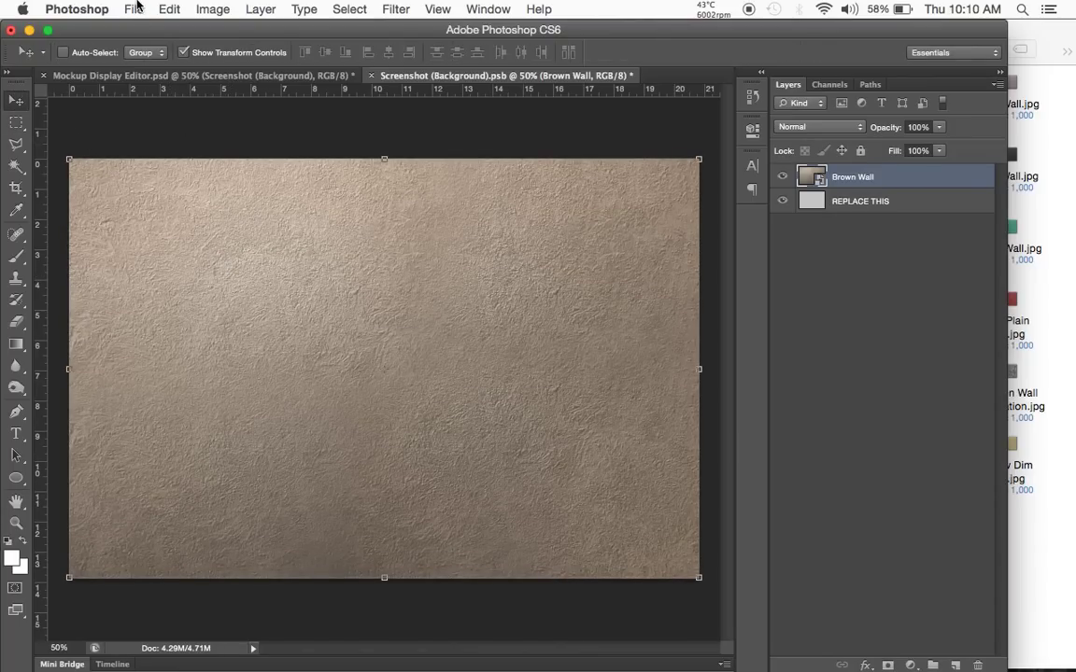
left_click(136, 8)
left_click(142, 171)
left_click(371, 75)
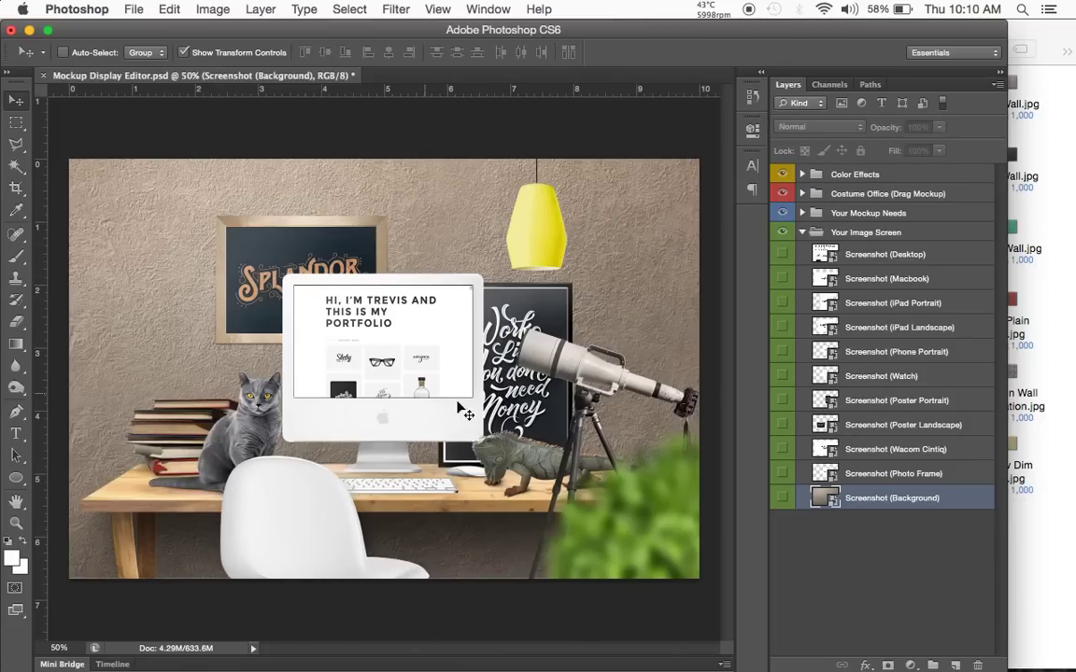
Step: Swap the Magenta color effect for Yellow, then zoom in on the iMac screen
left_click(865, 232)
left_click(801, 232)
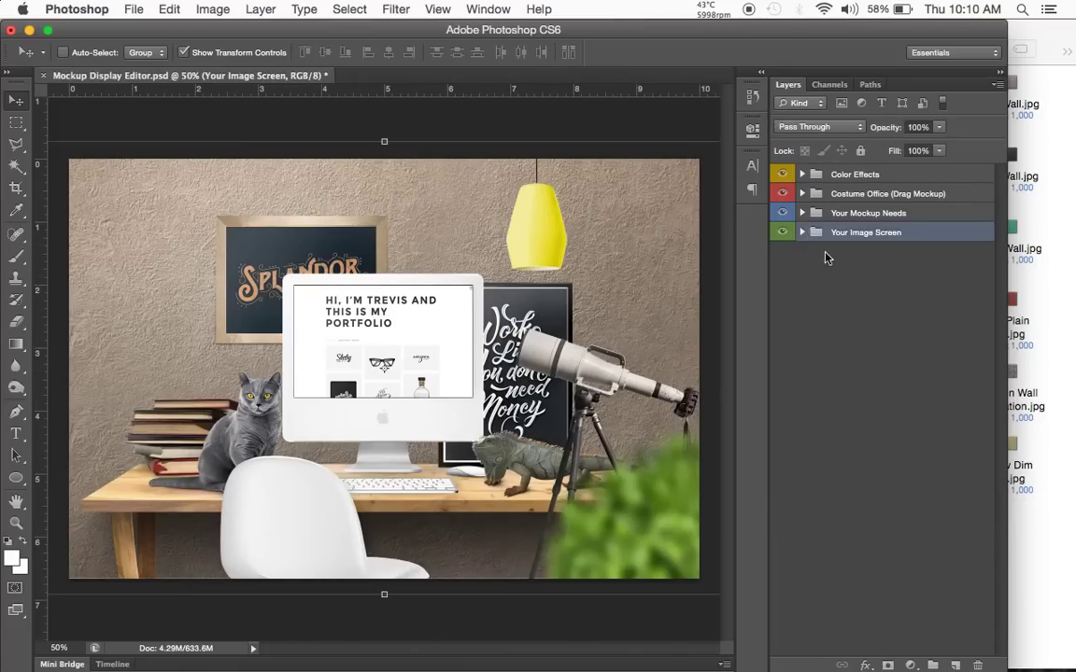
left_click(801, 174)
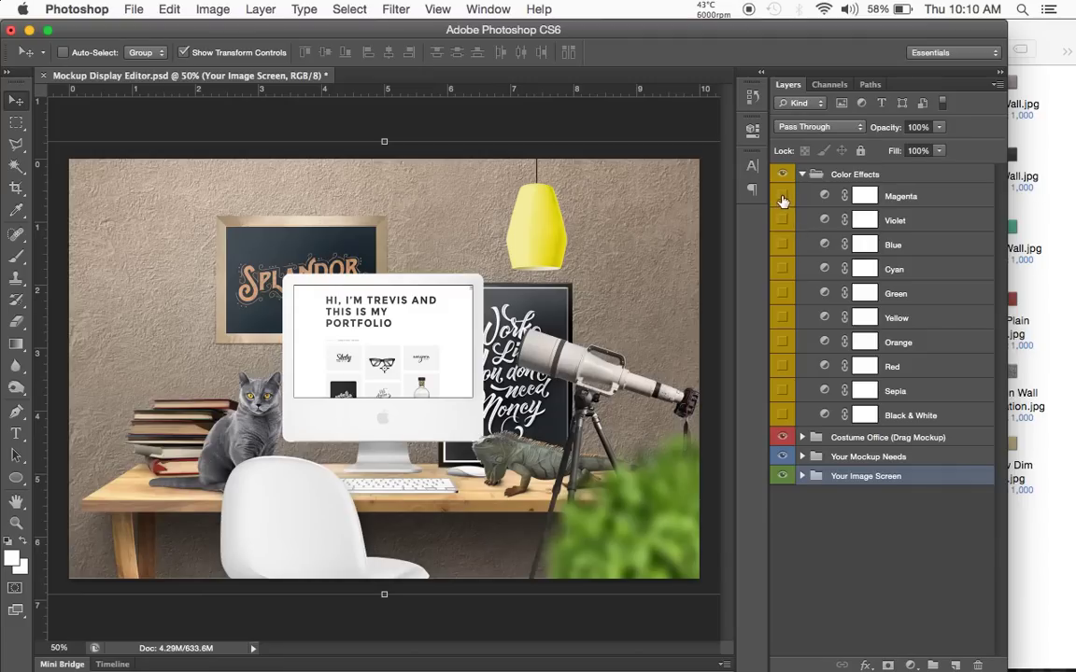
left_click(782, 197)
left_click(783, 317)
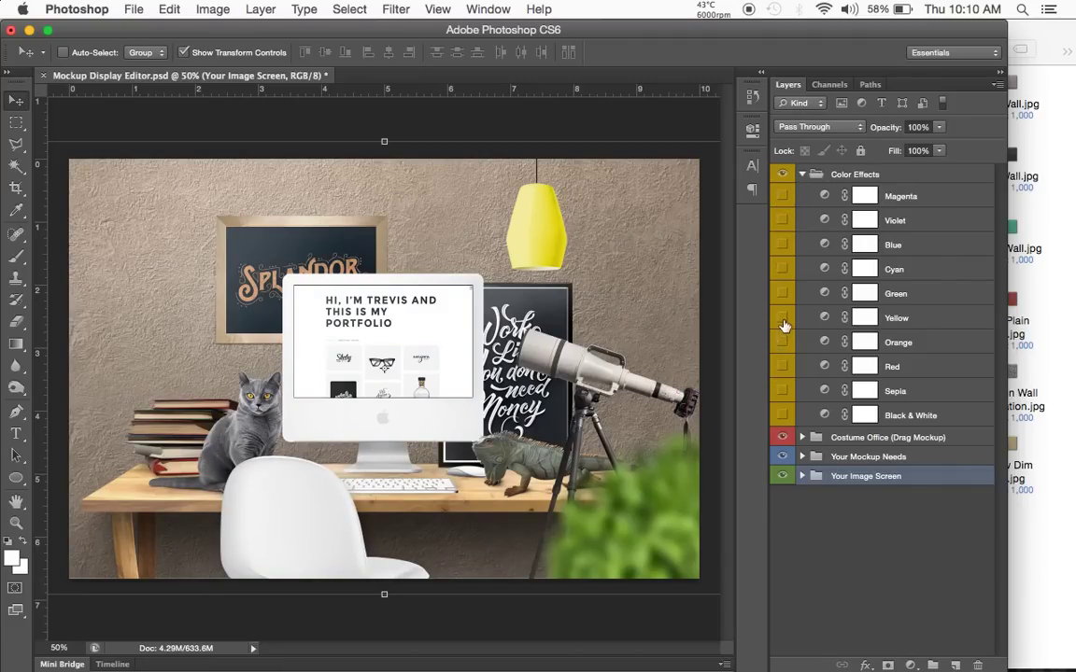
left_click(16, 122)
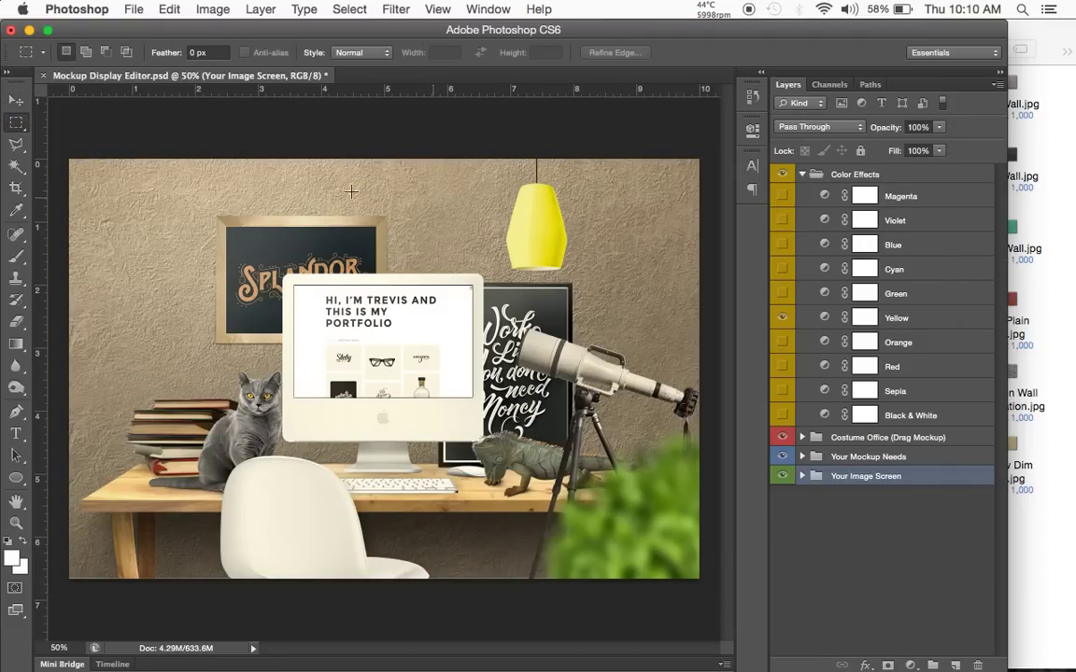
left_click(430, 350, "ctrl")
Step: Open Image Size to confirm the mockup is 1500 × 1000 pixels at 150 ppi
mouse_move(490, 381)
left_mouse_down()
mouse_move(411, 408)
mouse_move(624, 455)
left_mouse_up()
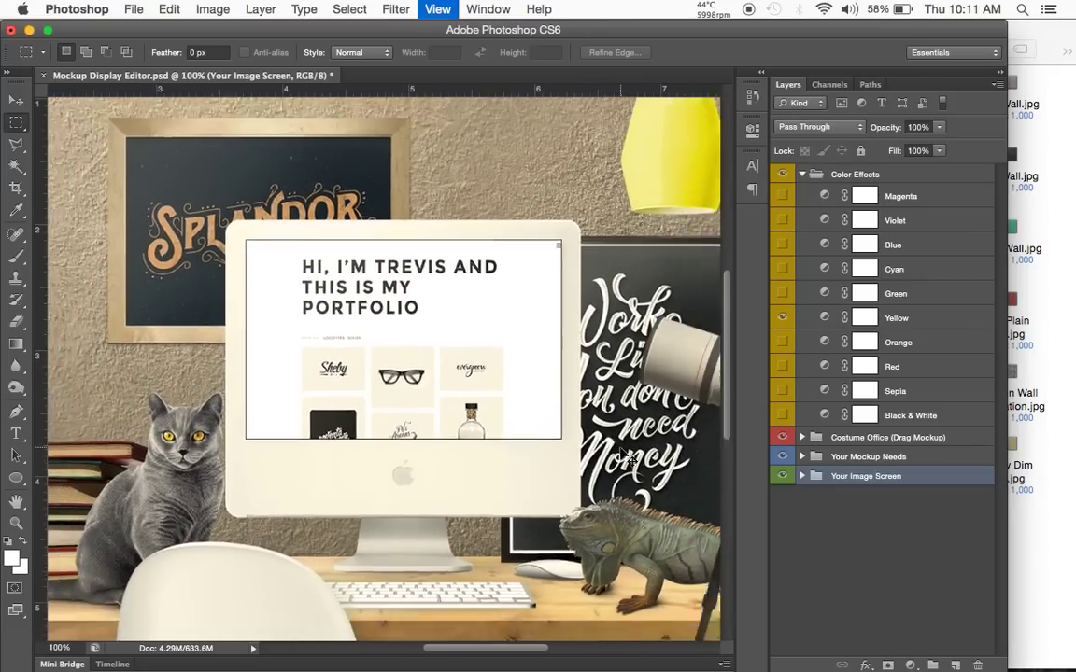
key("ctrl+minus")
left_click(213, 10)
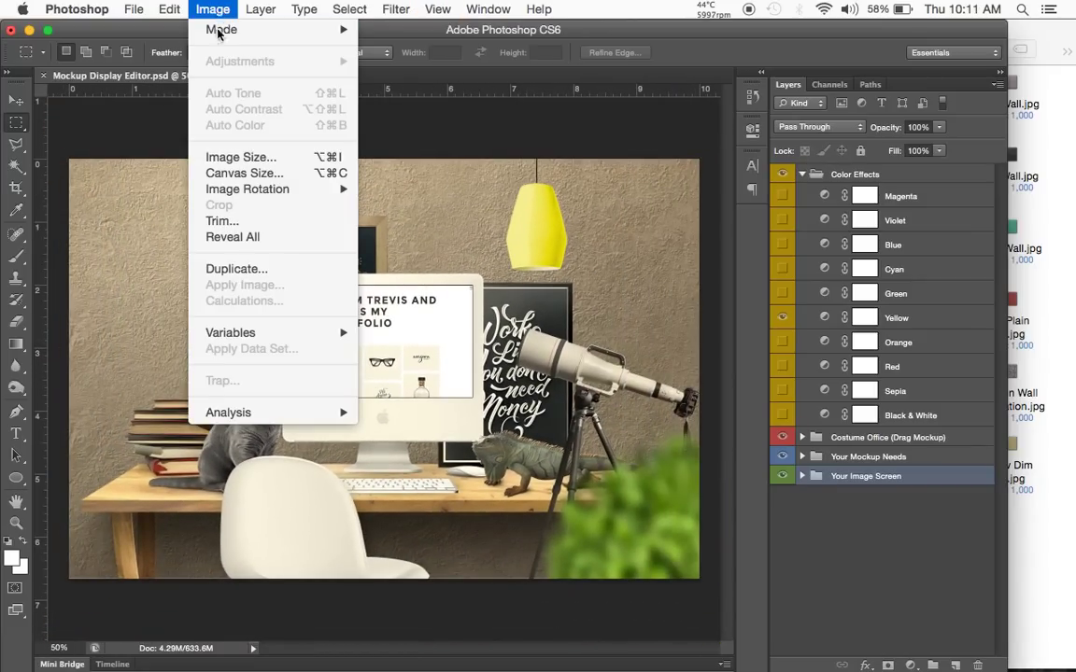
left_click(226, 140)
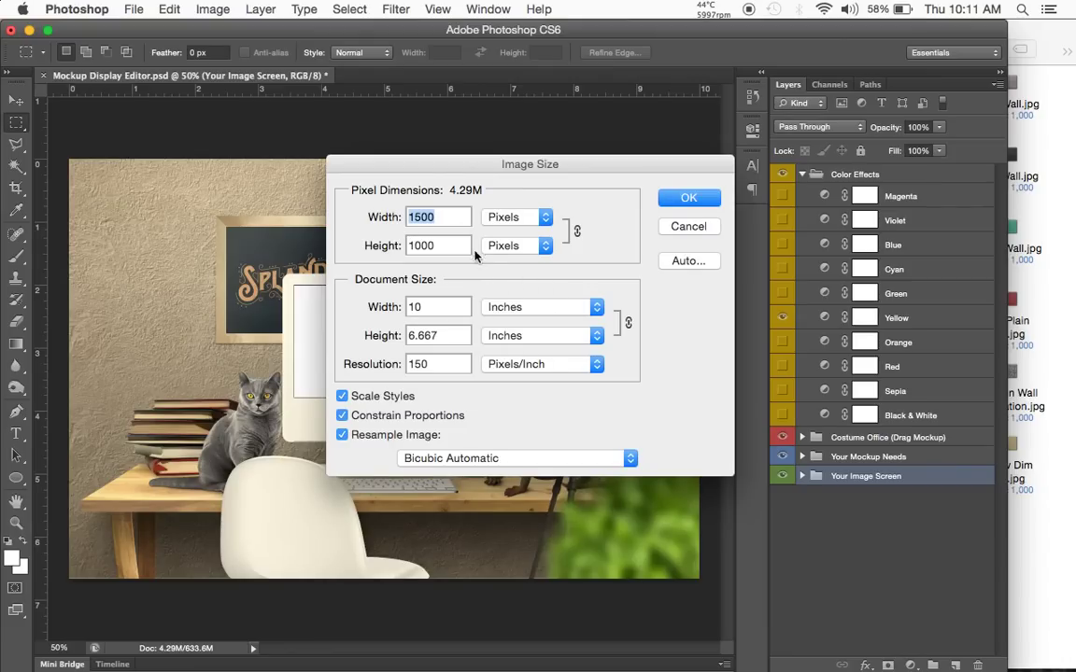
left_click_drag(462, 175, 584, 180)
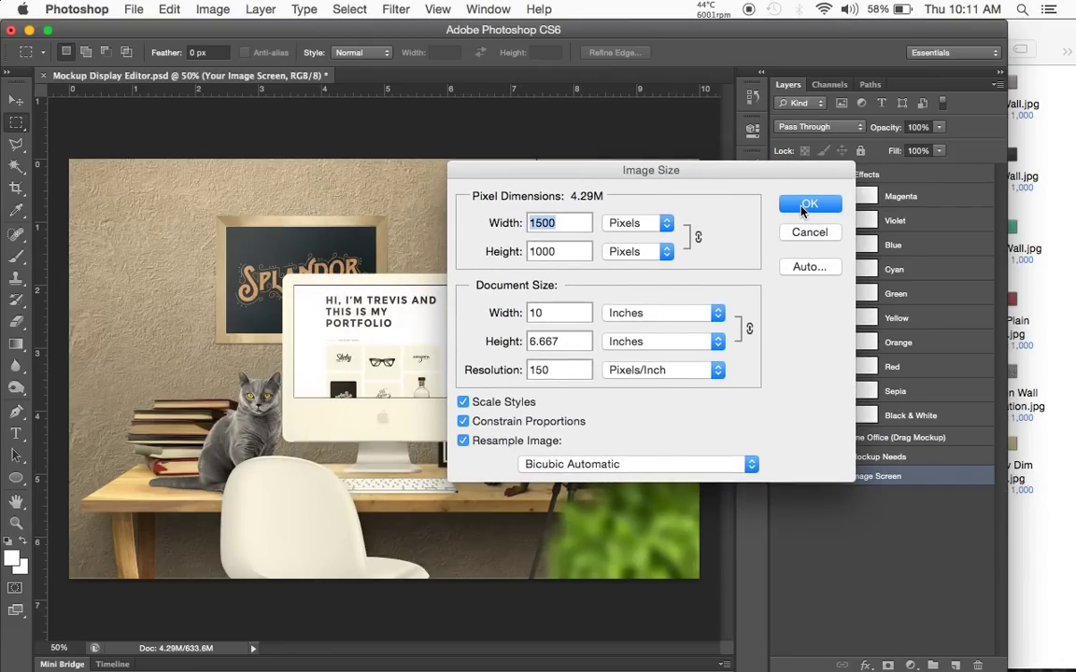